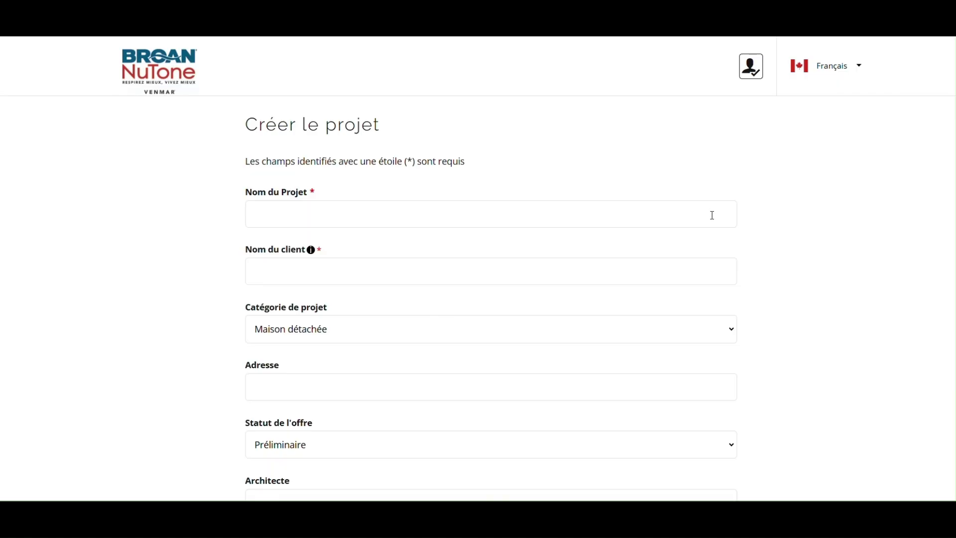
Name the new project DEMO and enter ABC as the client name
left_click(495, 213)
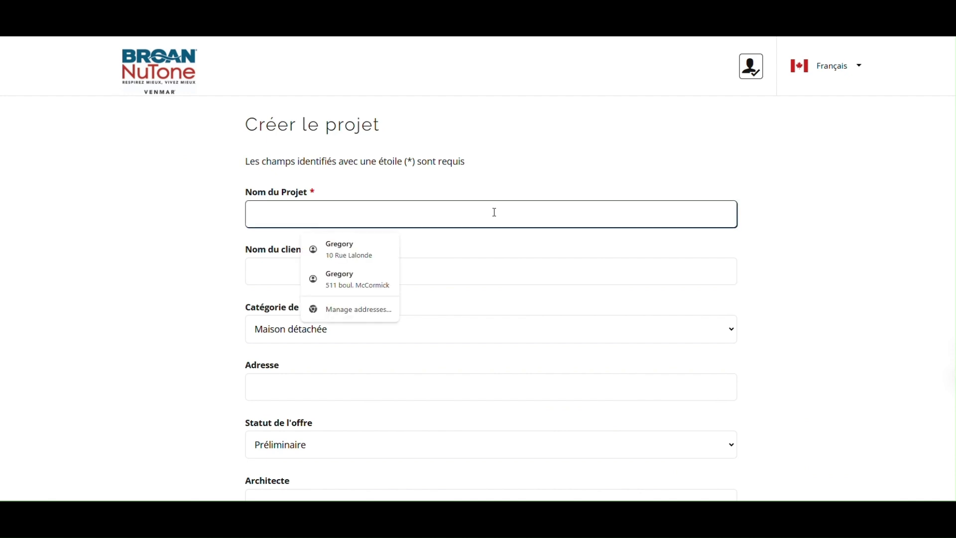
type("DEMO")
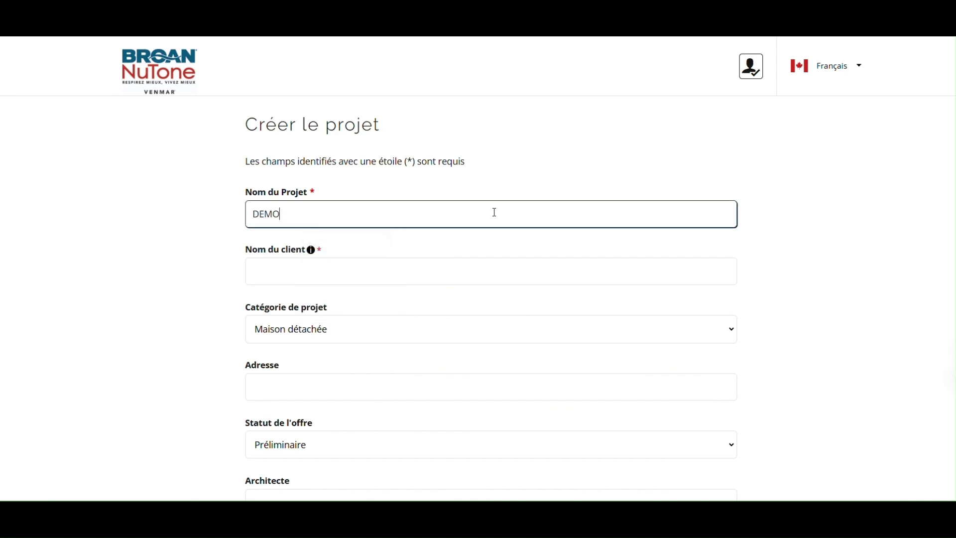
left_click(369, 272)
type("ABC")
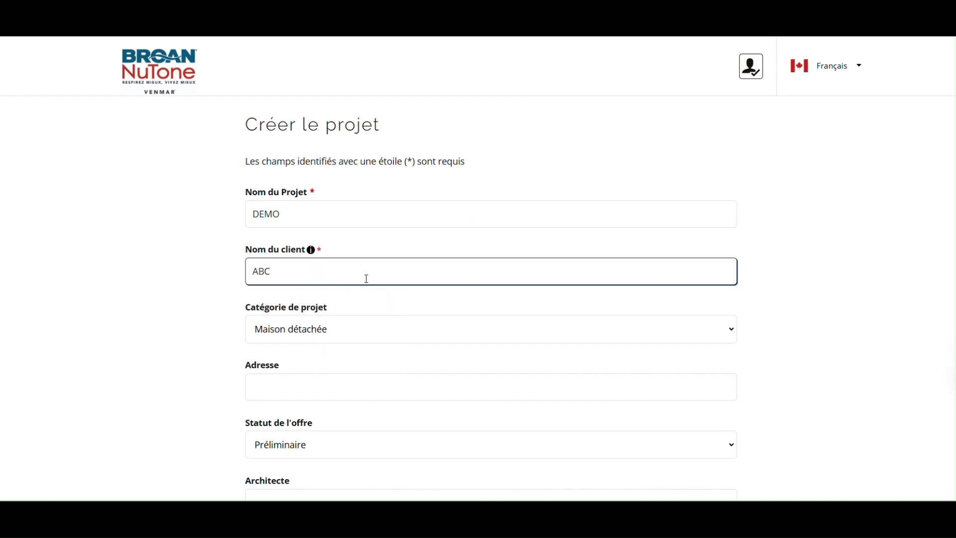
Set the project category to Multi-Logement (≥4 étages) and keep the offer status at Préliminaire
left_click(355, 328)
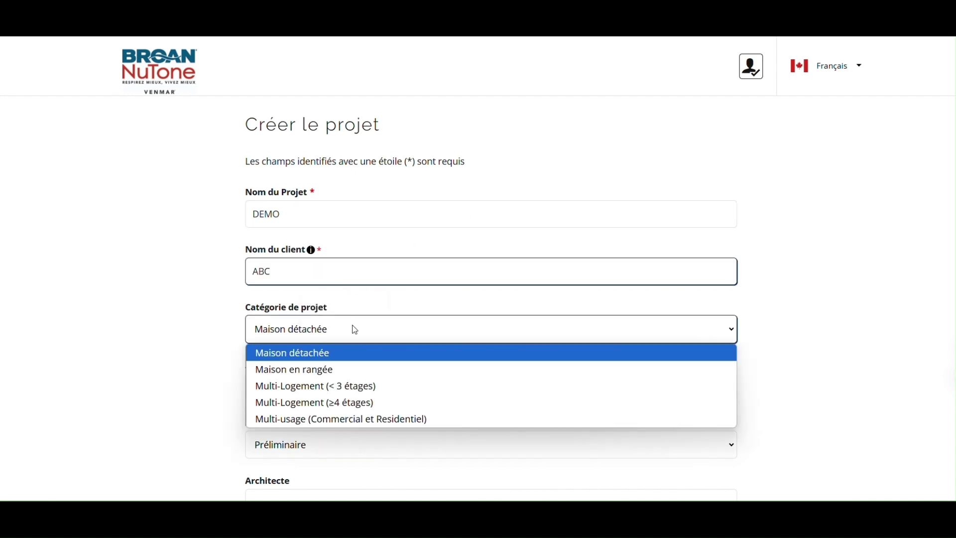
left_click(352, 401)
scroll(344, 375, "down", 2)
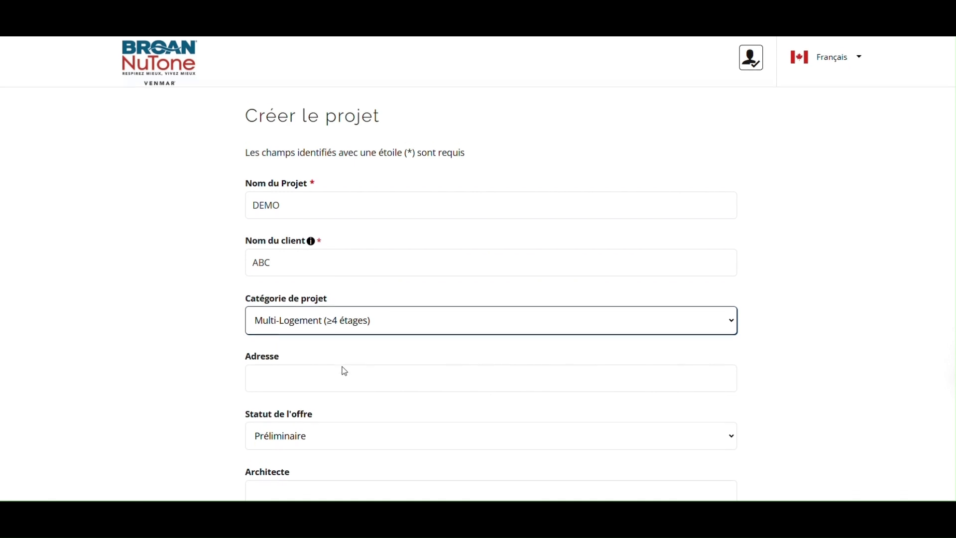
scroll(344, 371, "down", 1)
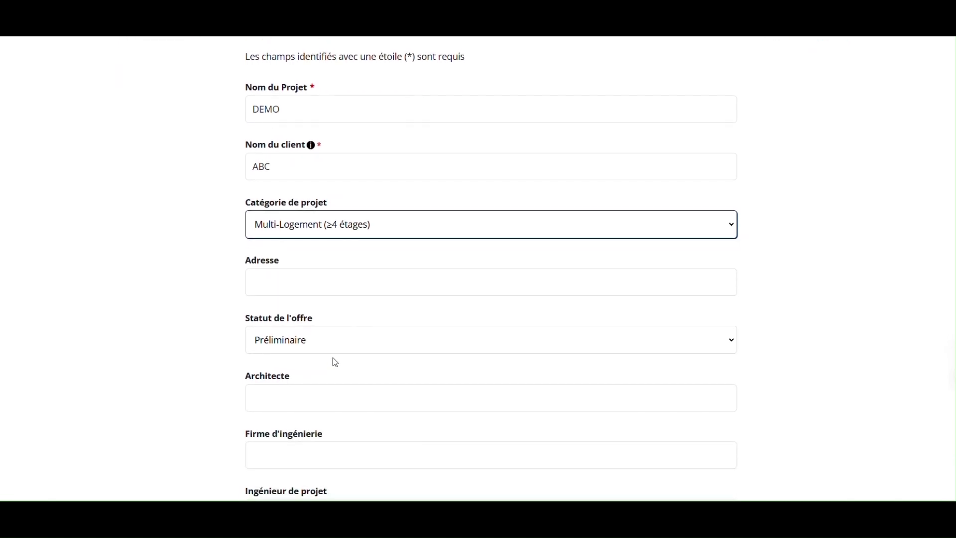
left_click(302, 340)
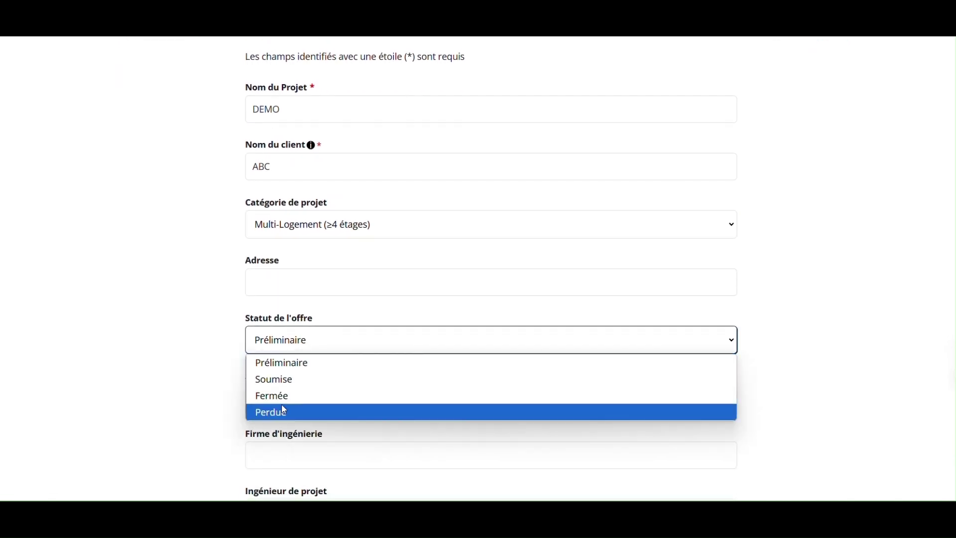
left_click(294, 366)
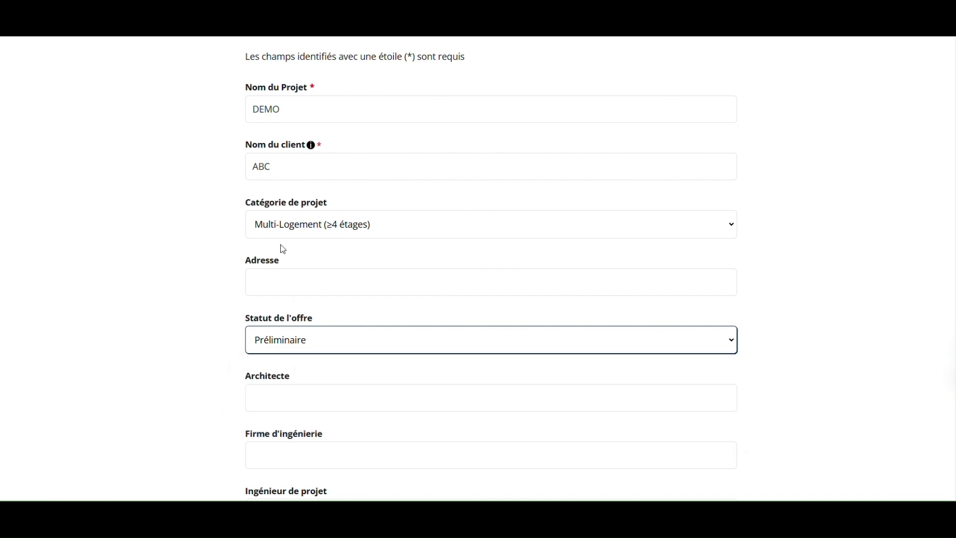
Fill in the project's address
left_click(272, 283)
type("!@")
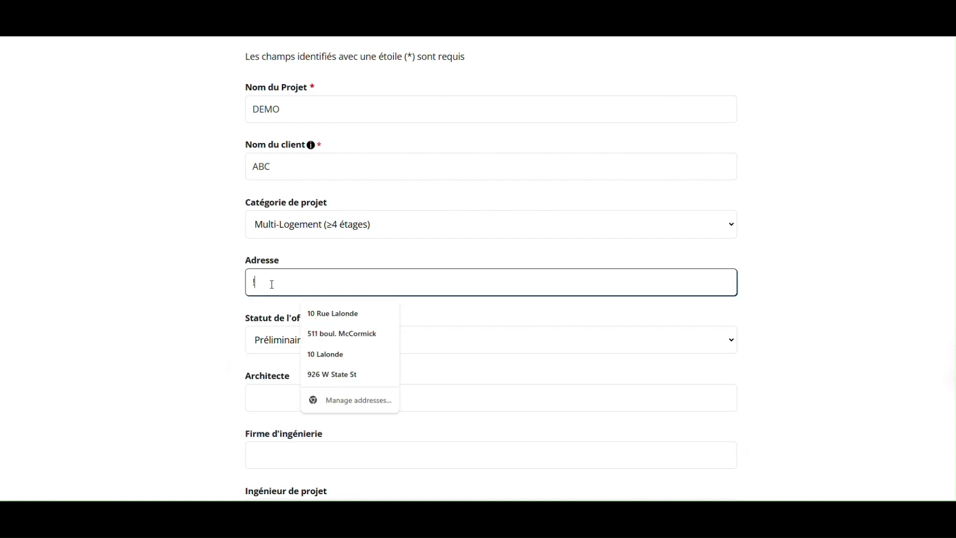
key("BackSpace")
key("BackSpace")
type("123")
Enter A as the architect, I as the engineering firm, and X as both the project engineer and the contractor
left_click(337, 399)
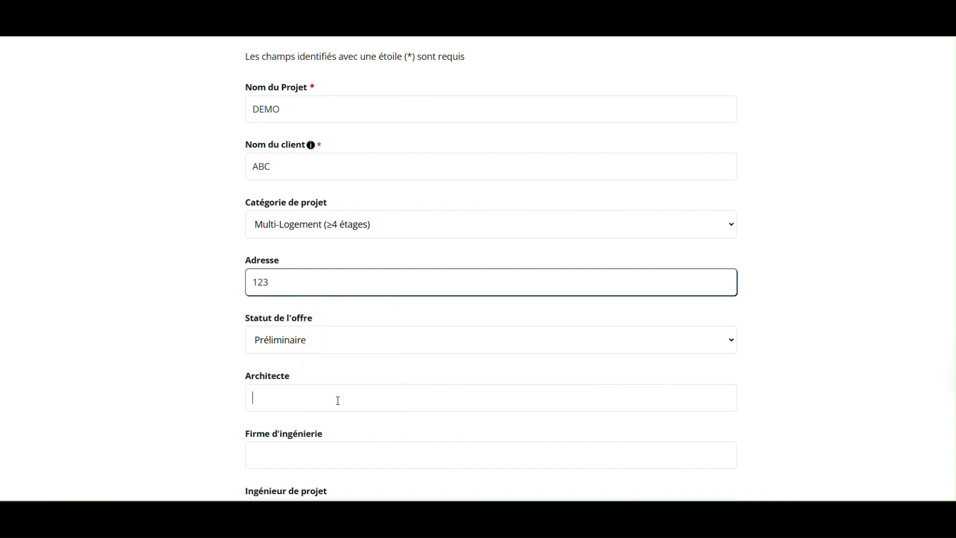
type("A")
scroll(324, 407, "down", 3)
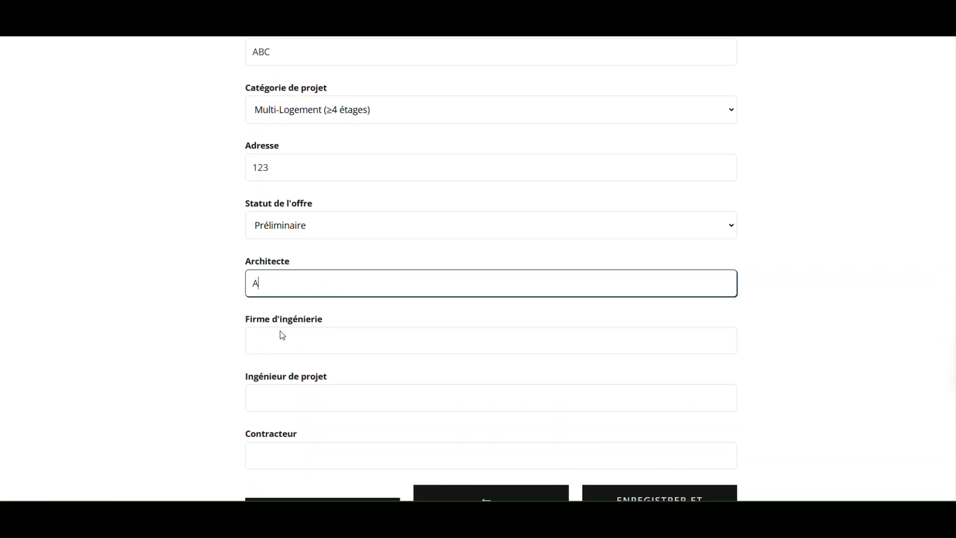
left_click(280, 340)
type("I")
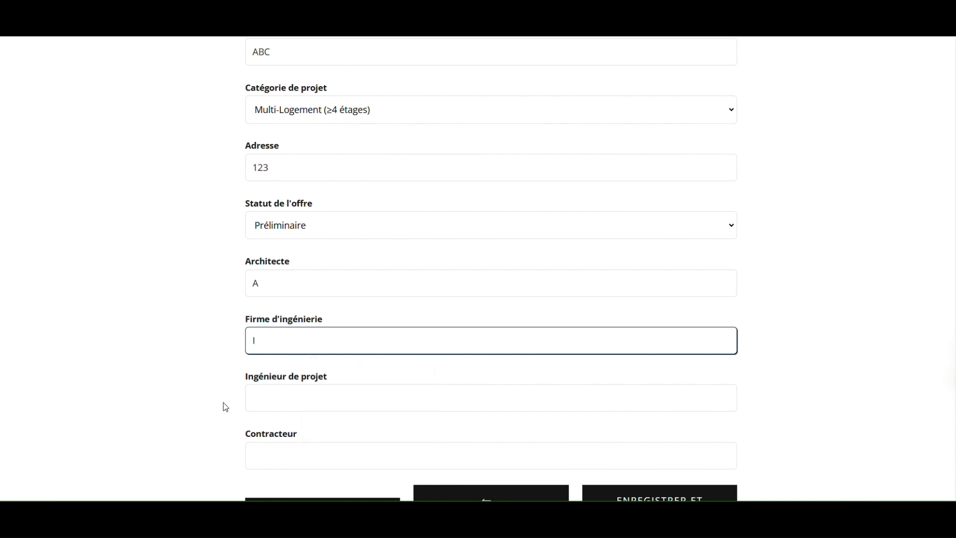
left_click(293, 402)
type("X")
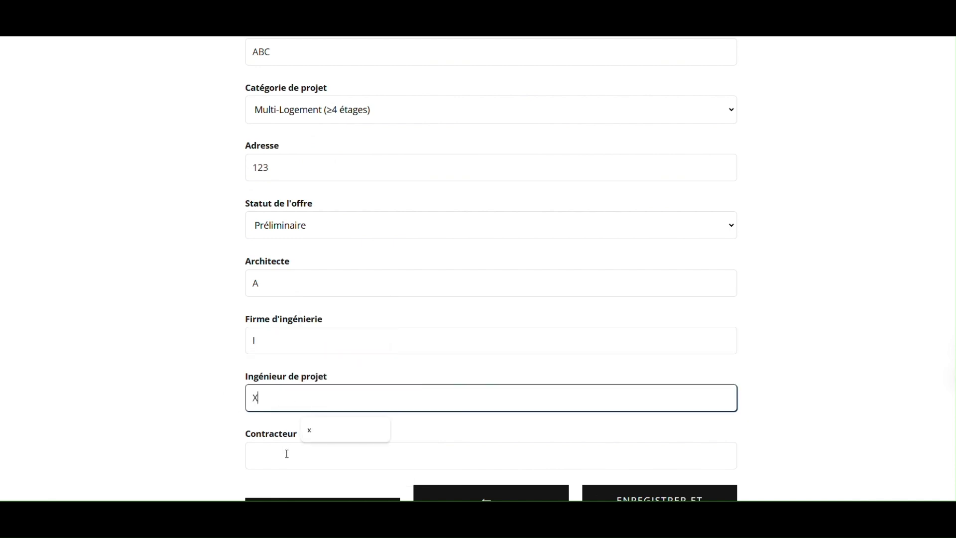
left_click(287, 453)
type("X")
Save the project and create a report for it
scroll(293, 398, "down", 1)
scroll(293, 398, "down", 3)
left_click(195, 329)
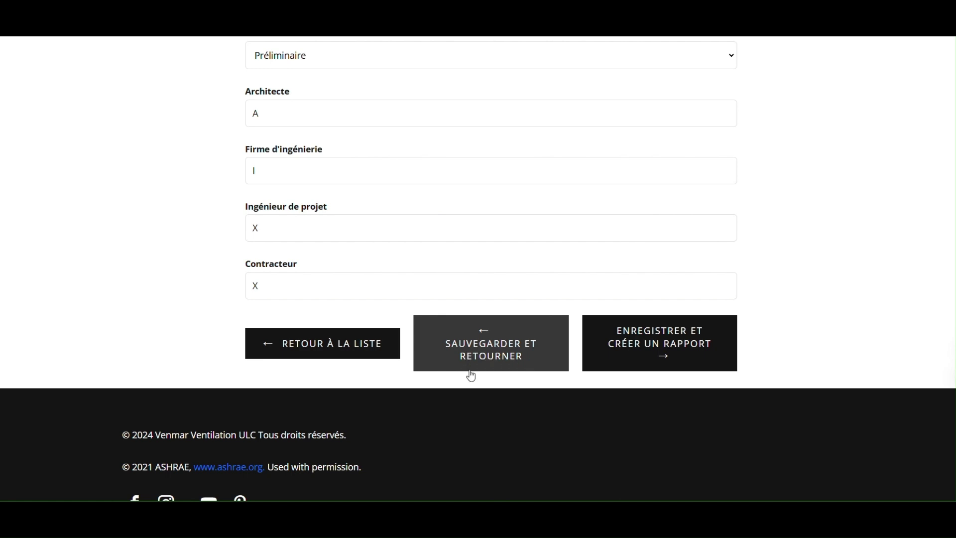
left_click(621, 363)
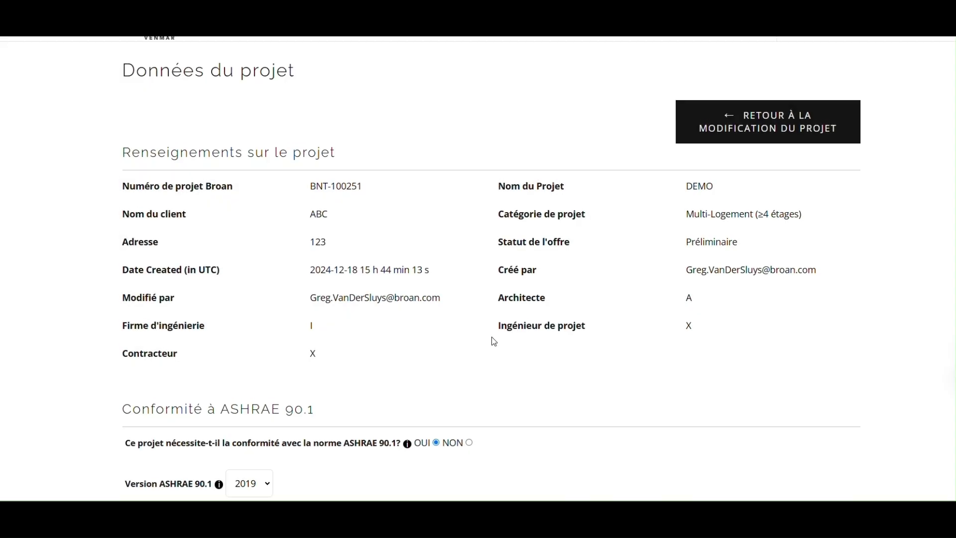
Set the project location's country to CANADA and its province to QC in the weather data conditions
scroll(494, 342, "down", 1)
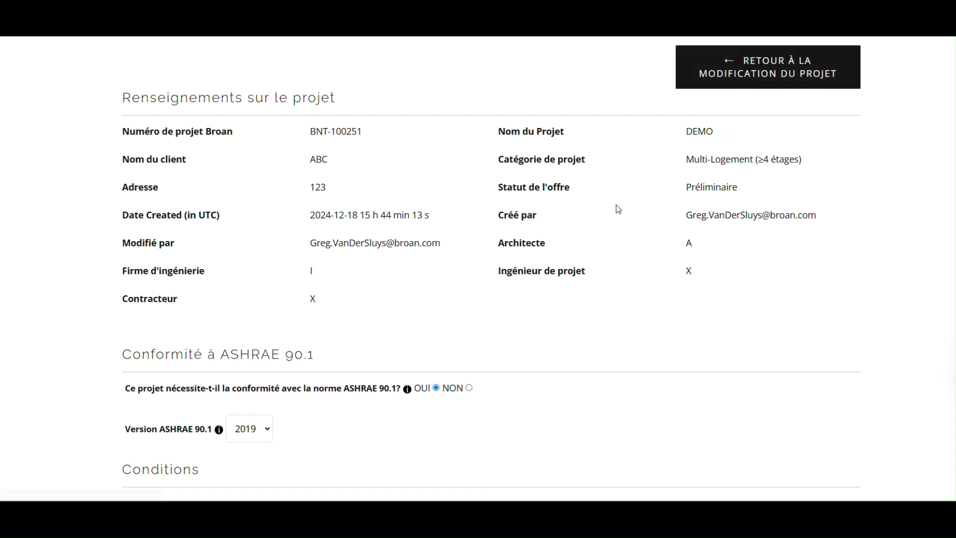
scroll(608, 234, "down", 3)
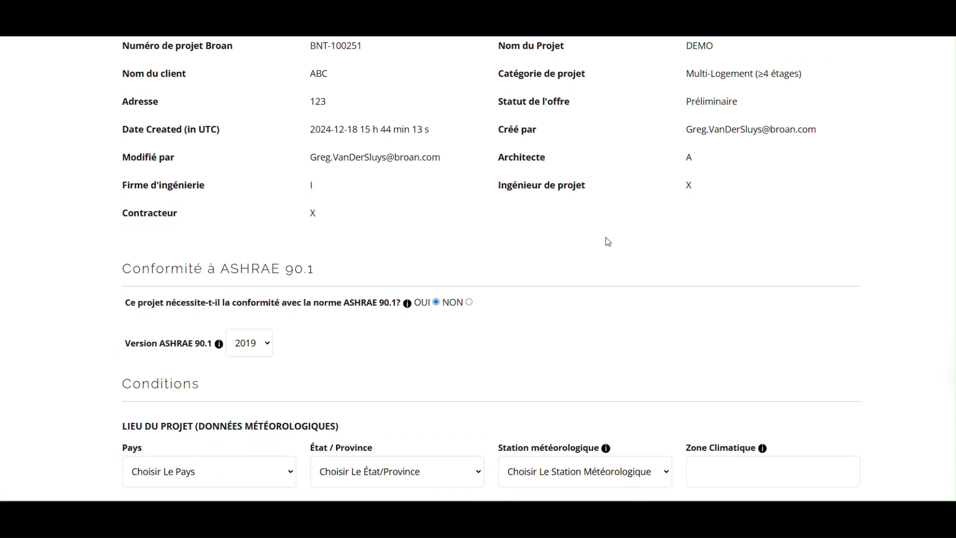
scroll(605, 246, "down", 5)
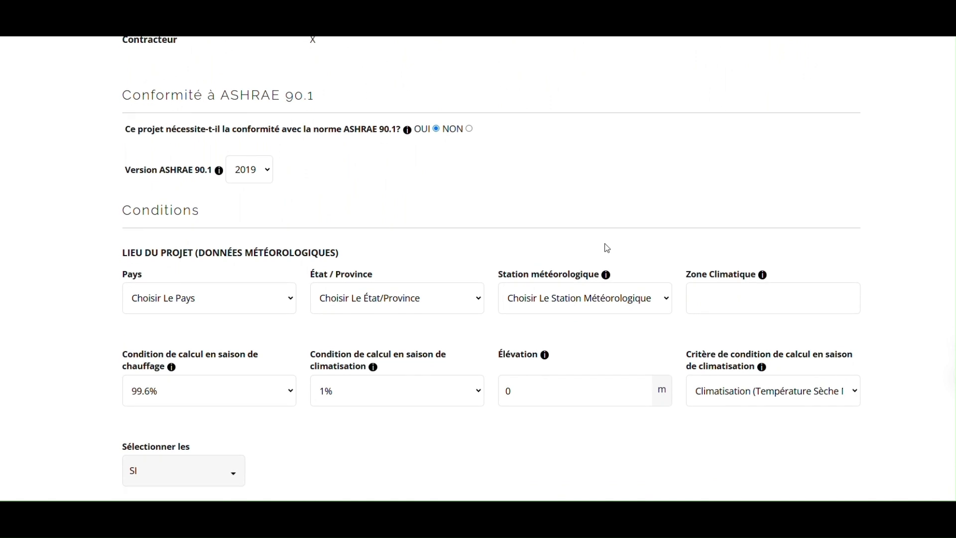
mouse_move(561, 230)
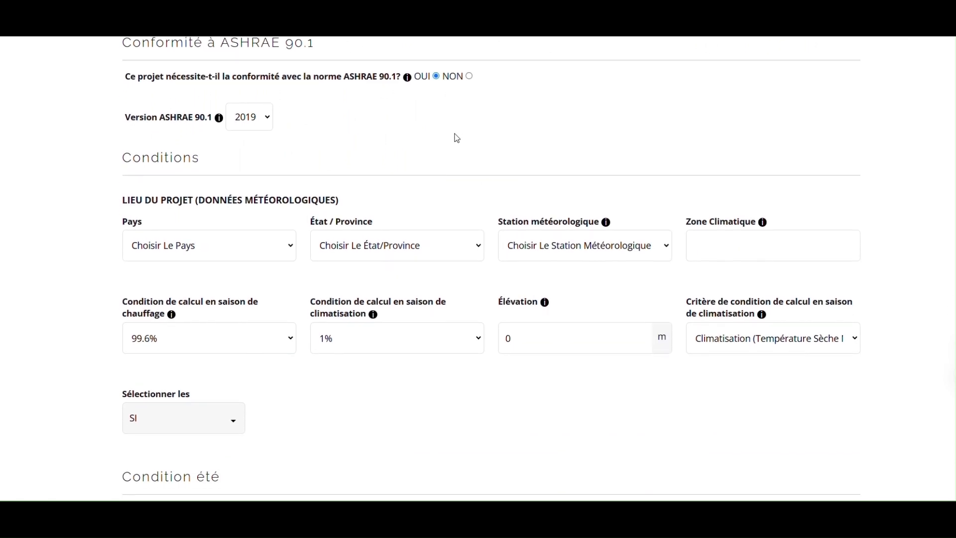
mouse_move(299, 86)
scroll(396, 125, "down", 1)
scroll(397, 125, "down", 1)
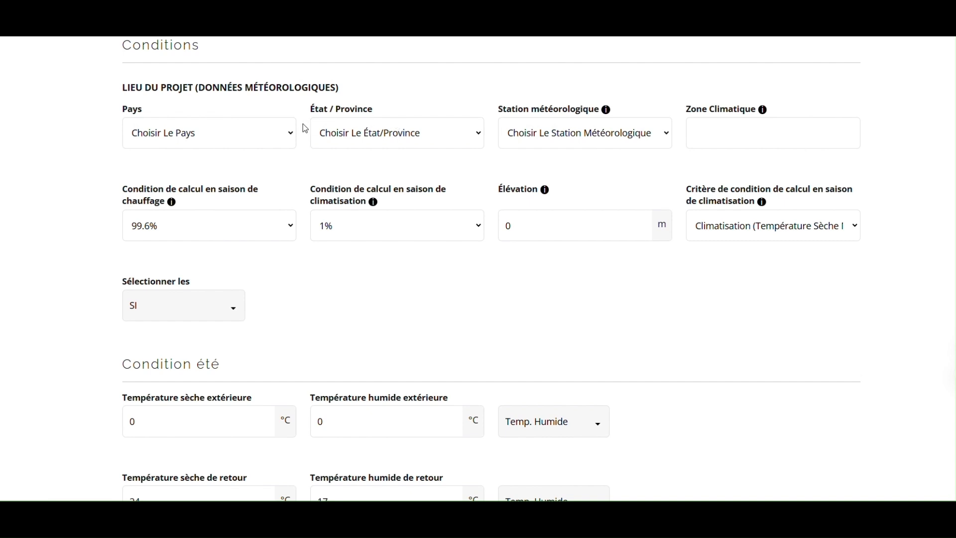
left_click(286, 133)
left_click(224, 191)
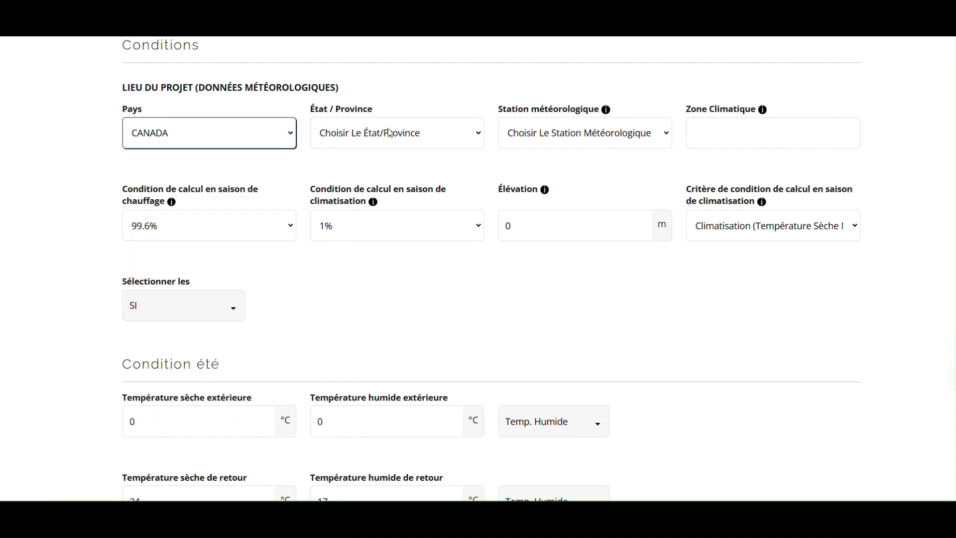
left_click(391, 133)
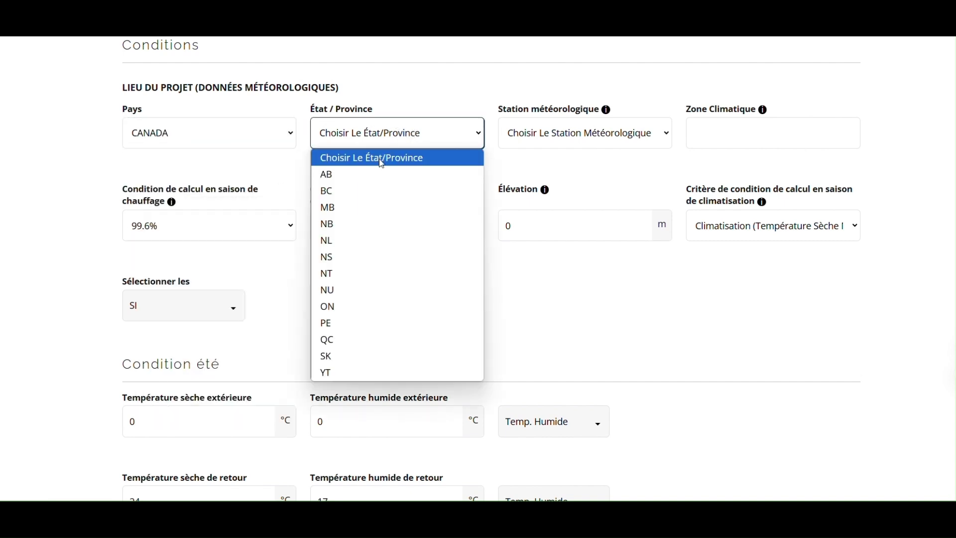
left_click(349, 340)
Choose MONTREAL TRUDEAU as the weather station for the project location
left_click(641, 136)
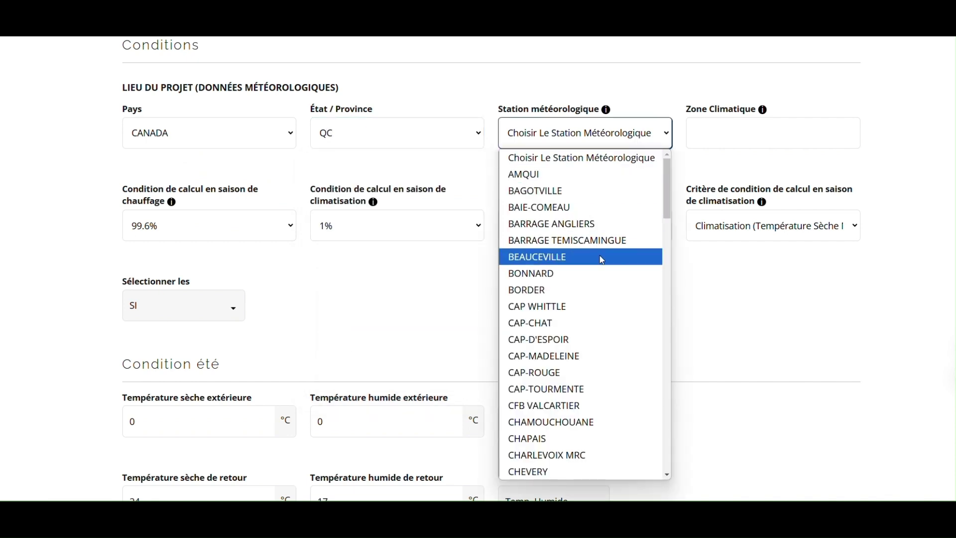
scroll(573, 388, "down", 6)
scroll(573, 388, "down", 5)
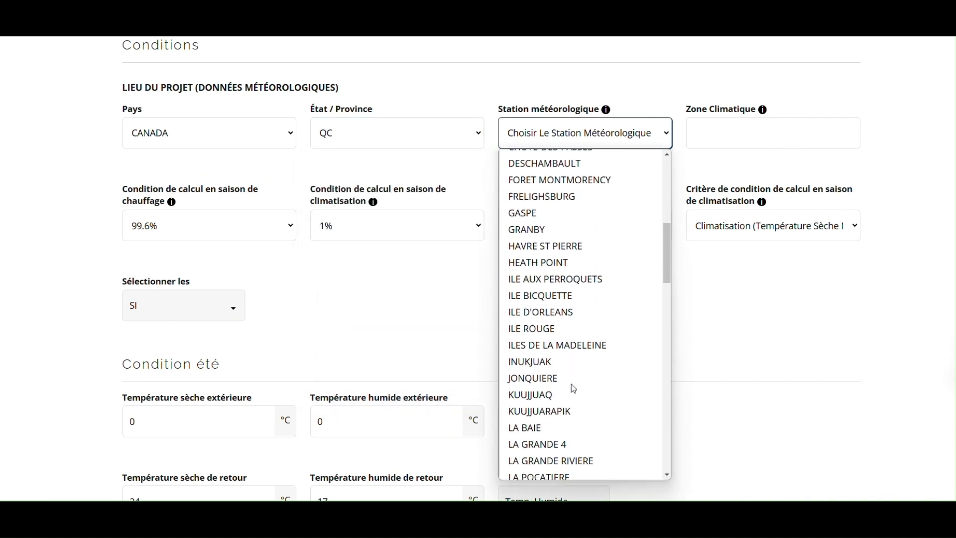
scroll(574, 386, "down", 5)
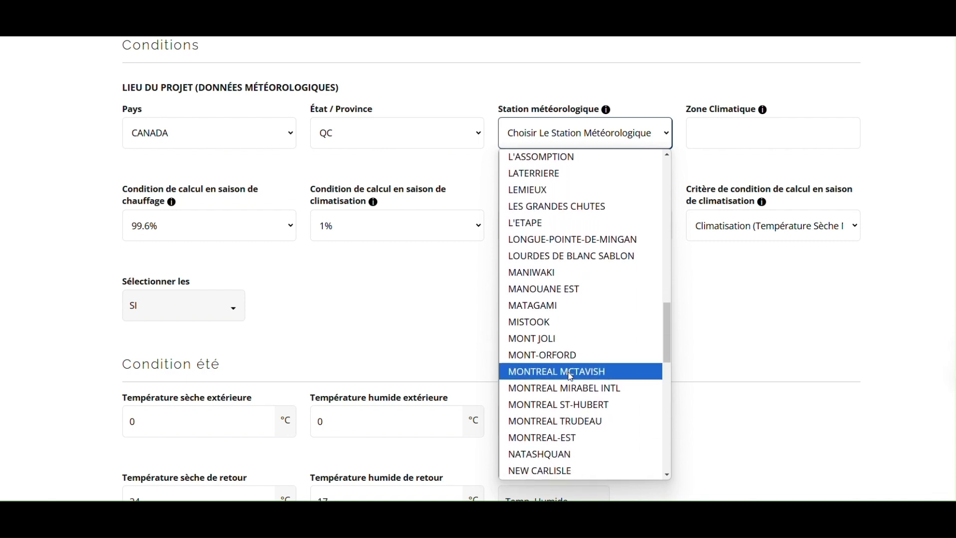
left_click(580, 421)
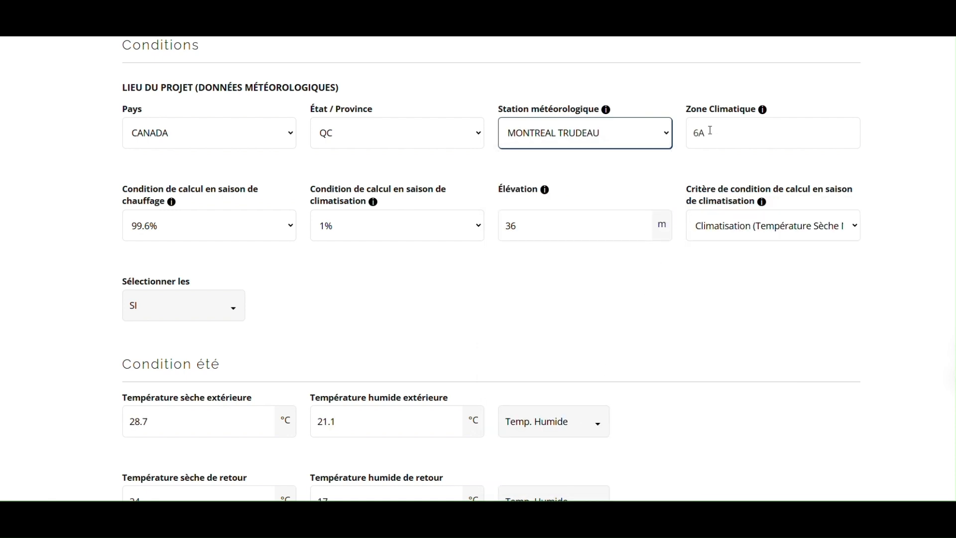
Keep the heating design condition at 99.6%, and try 2% for the cooling design condition before restoring 1%
left_click(291, 227)
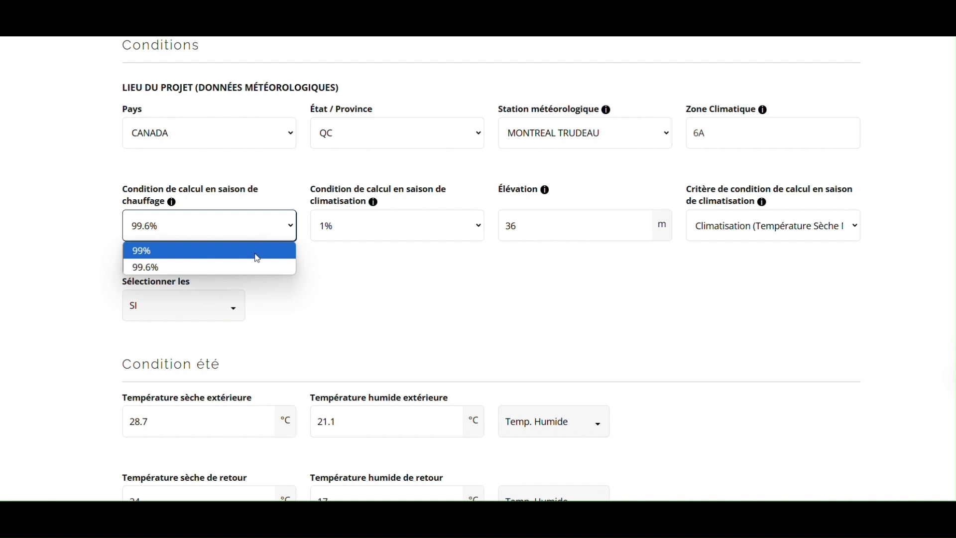
left_click(254, 268)
left_click(396, 227)
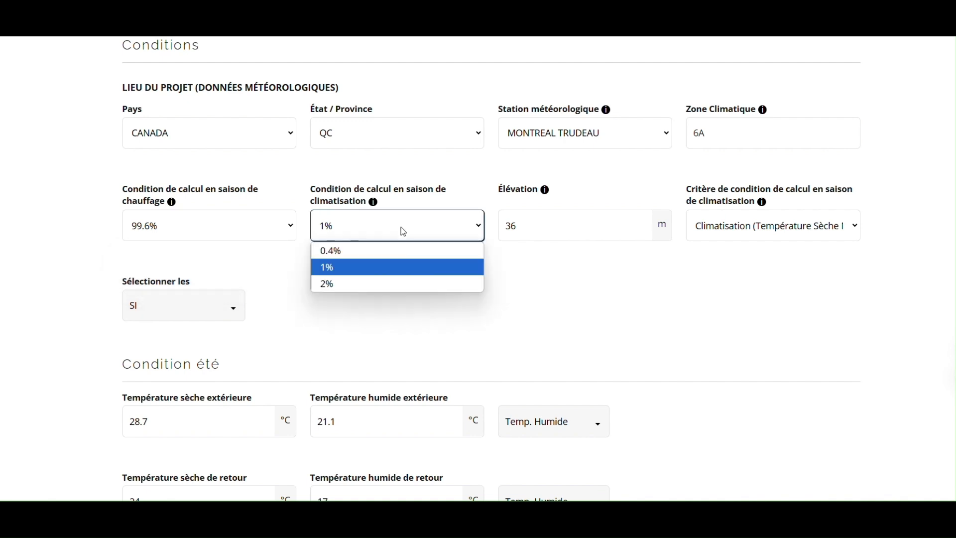
left_click(391, 284)
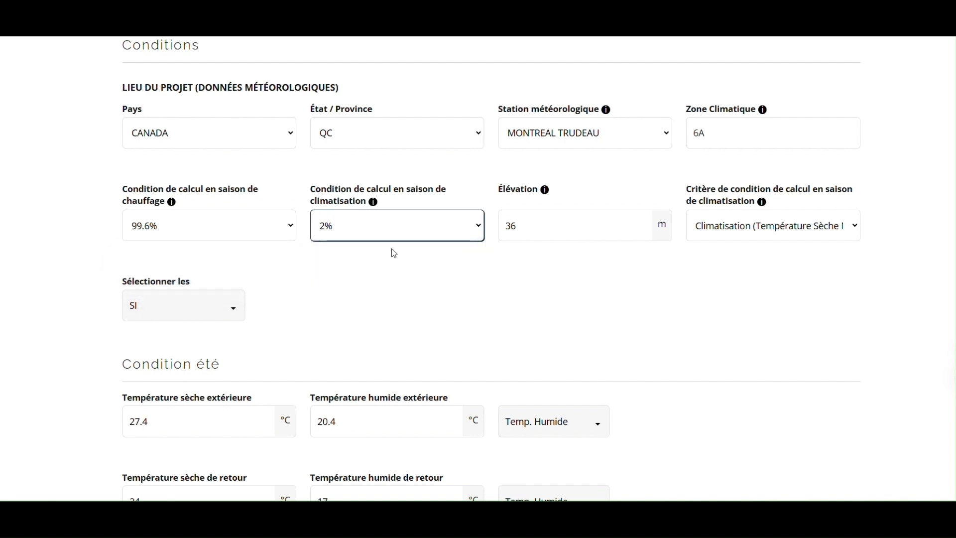
left_click(461, 228)
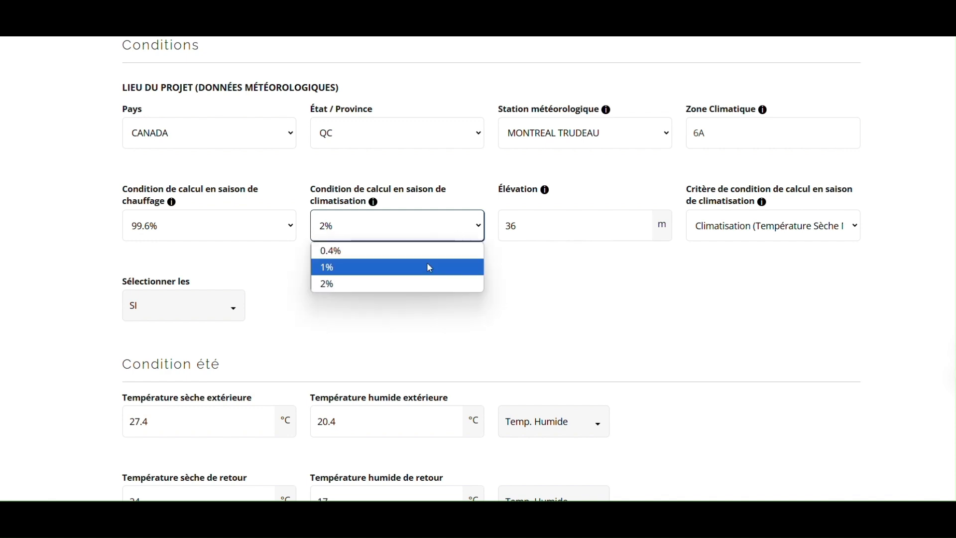
left_click(426, 262)
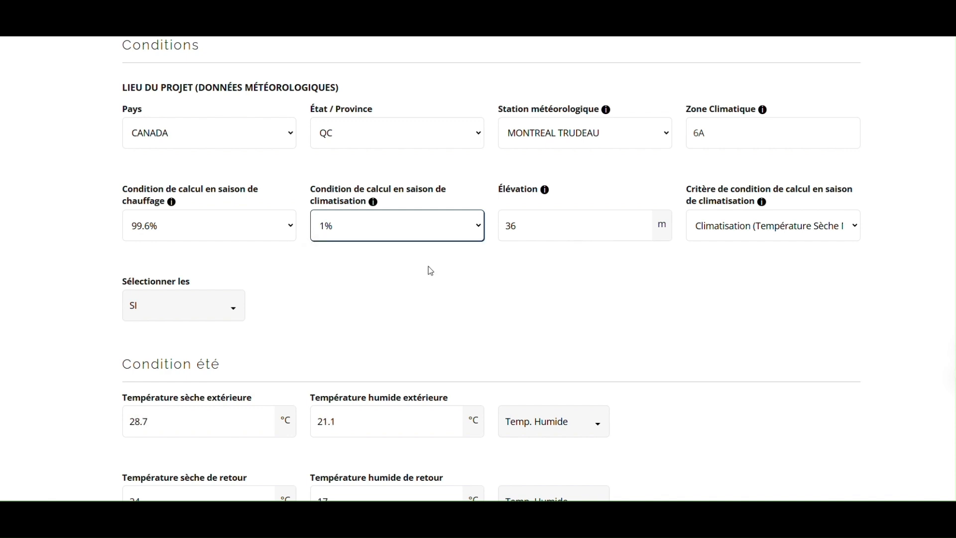
Review the options for the cooling design criterion and the SI or IP unit system, keeping the current choices
left_click(740, 226)
left_click(413, 295)
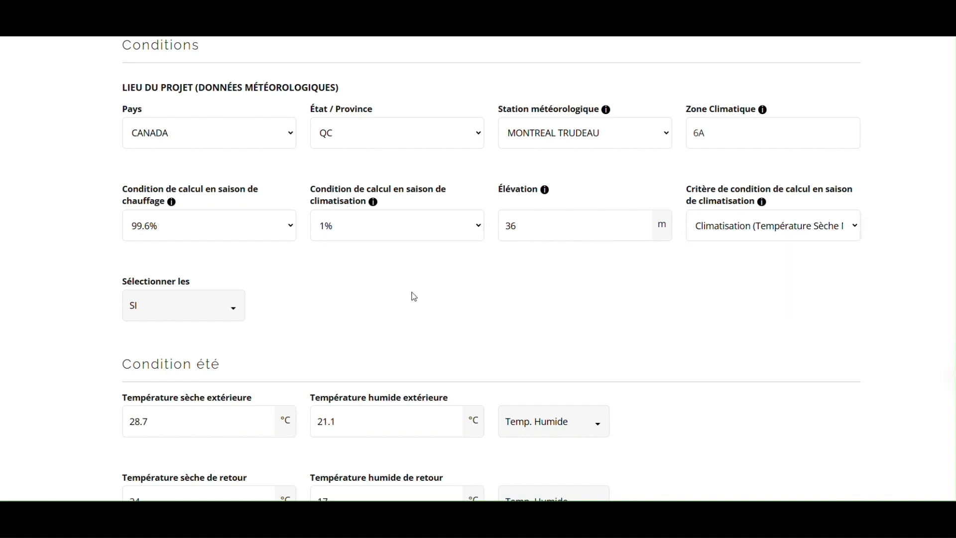
left_click(191, 312)
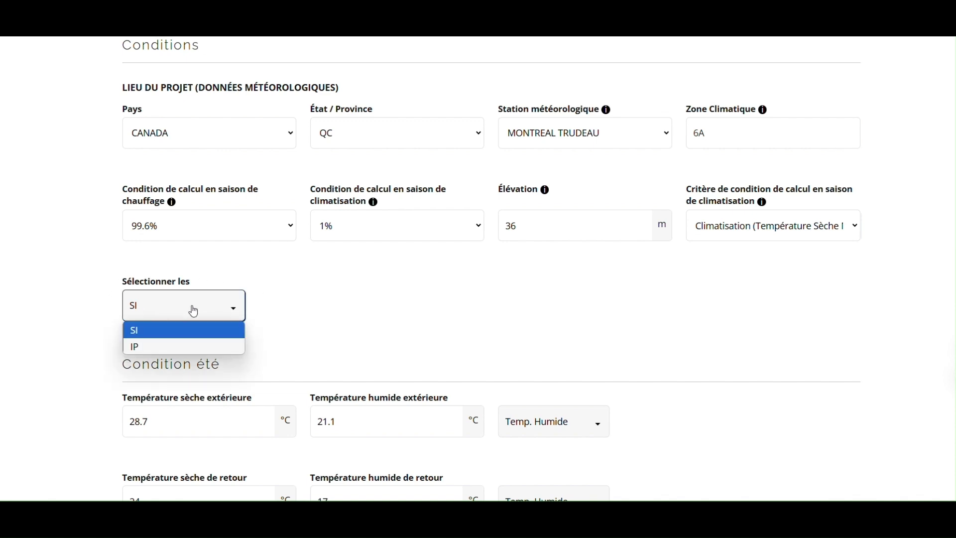
left_click(185, 339)
left_click(344, 306)
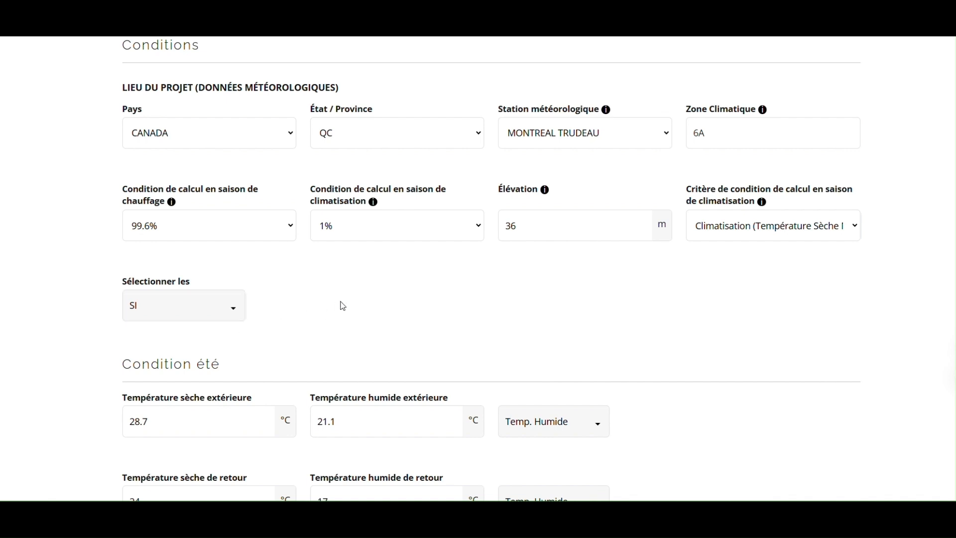
scroll(344, 307, "down", 3)
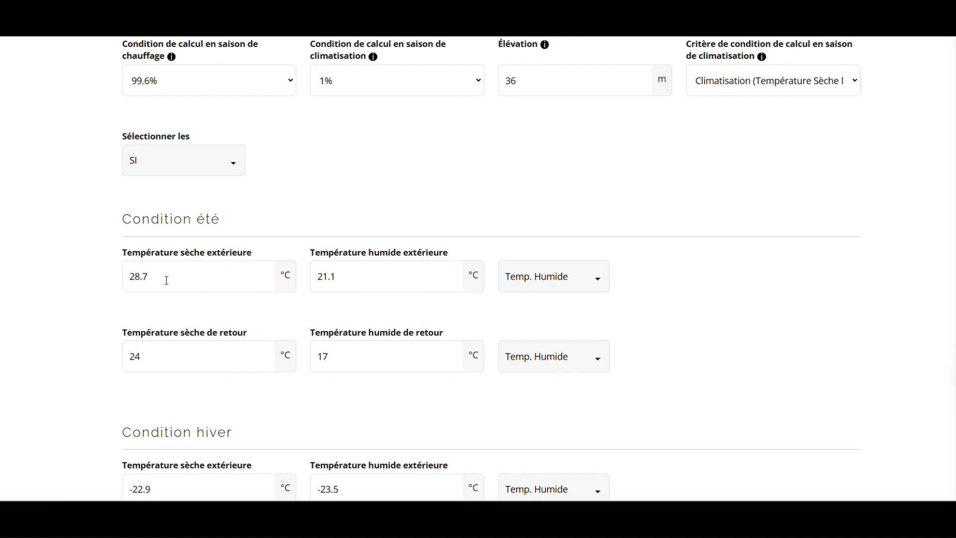
Set the summer outdoor dry-bulb temperature to 32 °C and check the wet-bulb or relative humidity choices, keeping Temp. Humide
left_click_drag(167, 280, 121, 287)
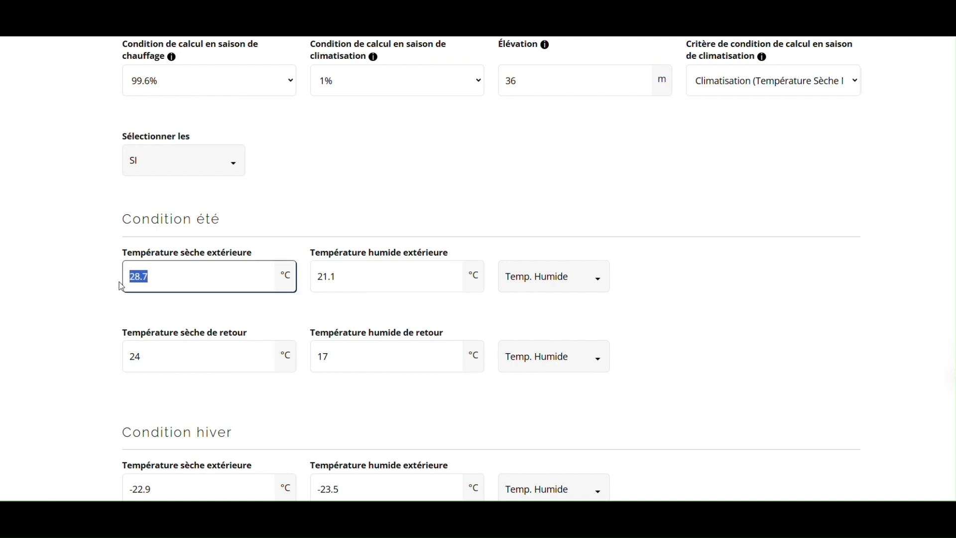
type("32")
left_click(305, 306)
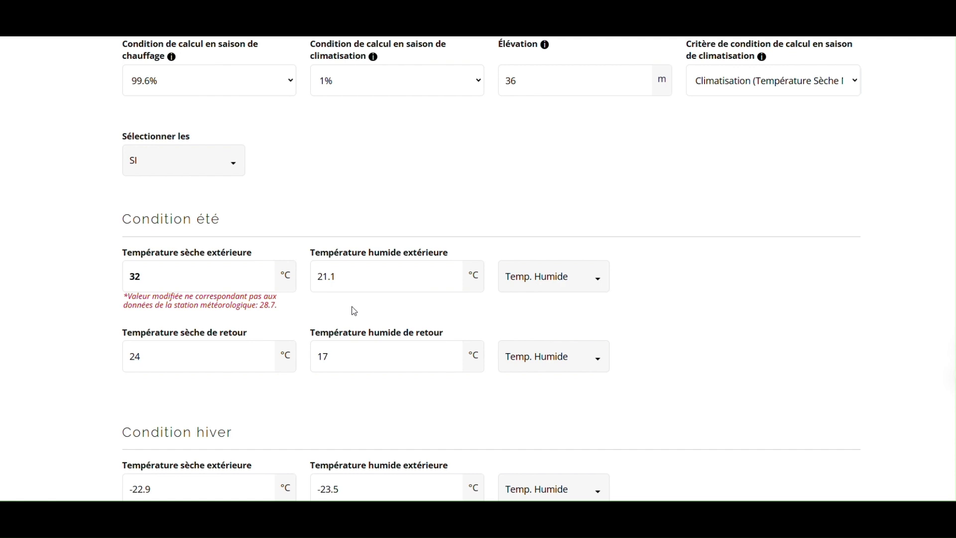
left_click(533, 284)
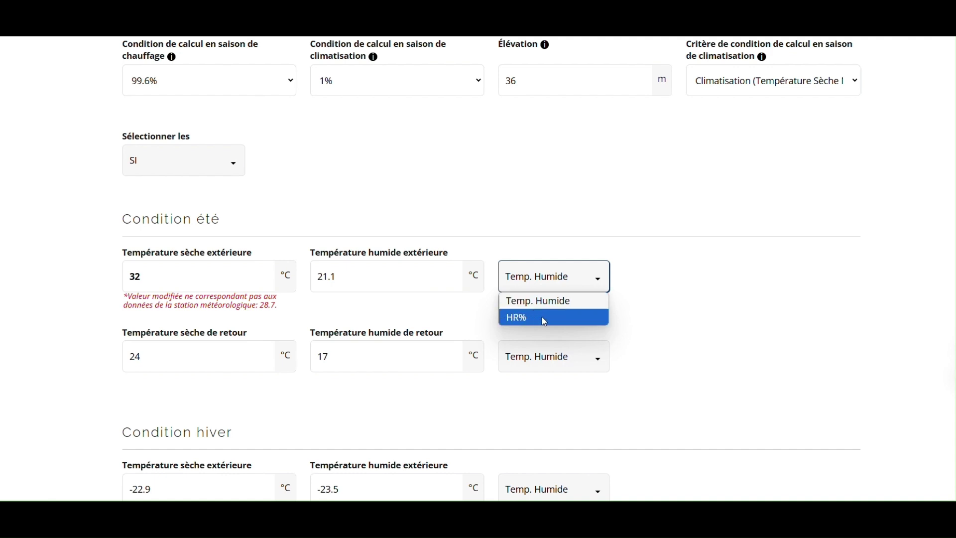
left_click(657, 321)
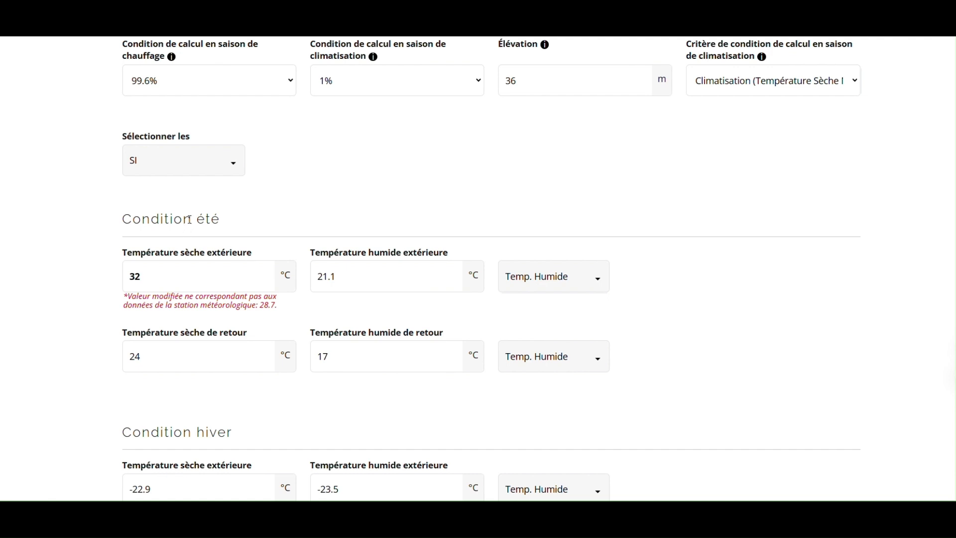
Specify the unit with Profil Mince style, Côté port location and Câblé electrical connection
scroll(187, 237, "down", 1)
scroll(186, 237, "down", 5)
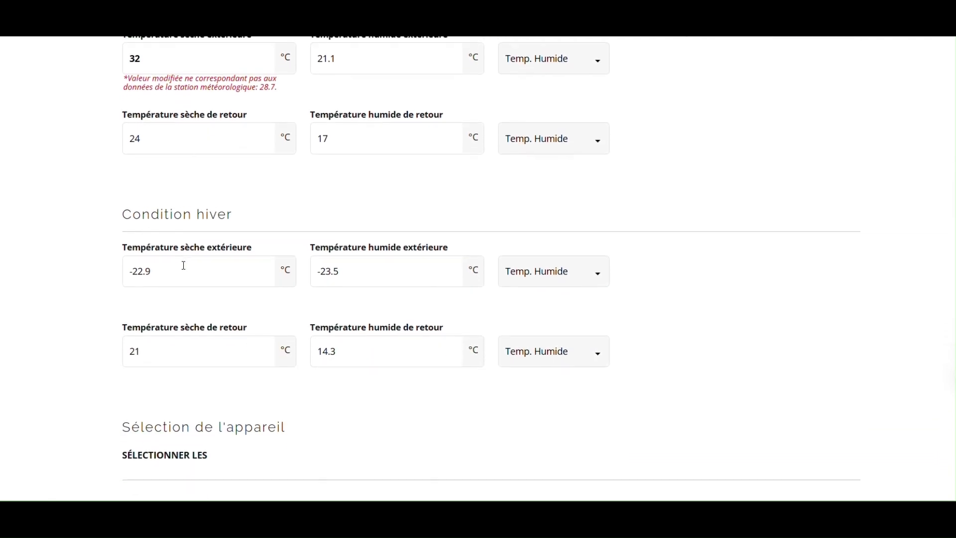
scroll(184, 265, "down", 2)
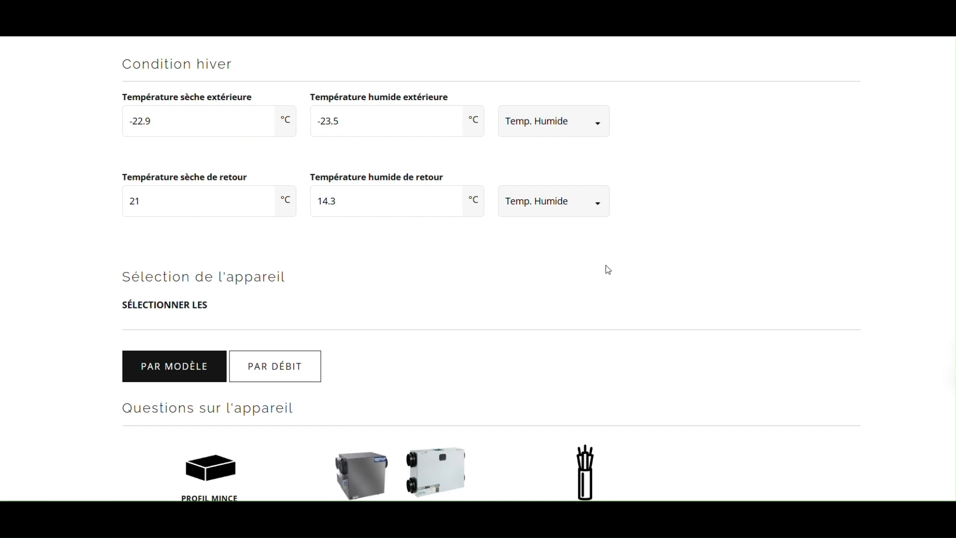
scroll(608, 270, "down", 3)
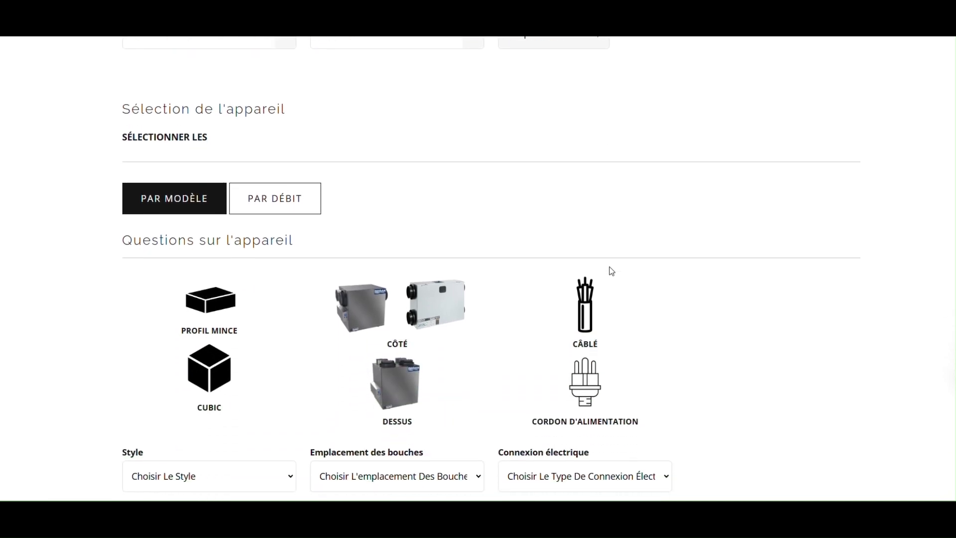
scroll(611, 271, "down", 1)
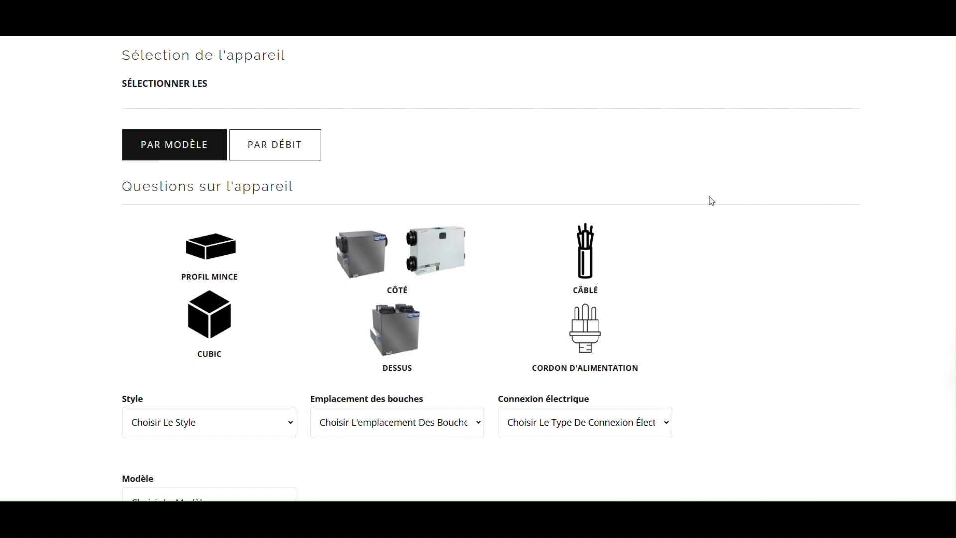
left_click(286, 428)
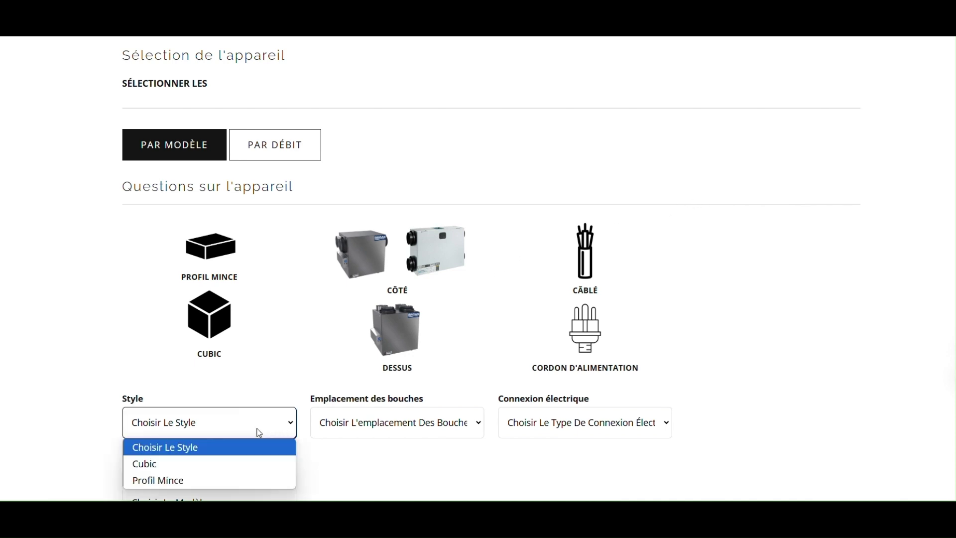
left_click(176, 481)
left_click(359, 424)
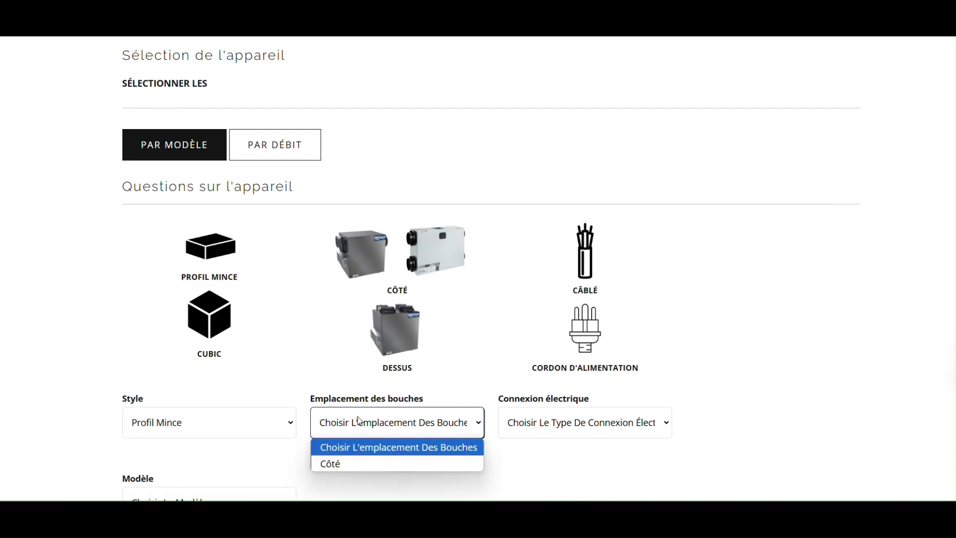
left_click(336, 464)
left_click(538, 423)
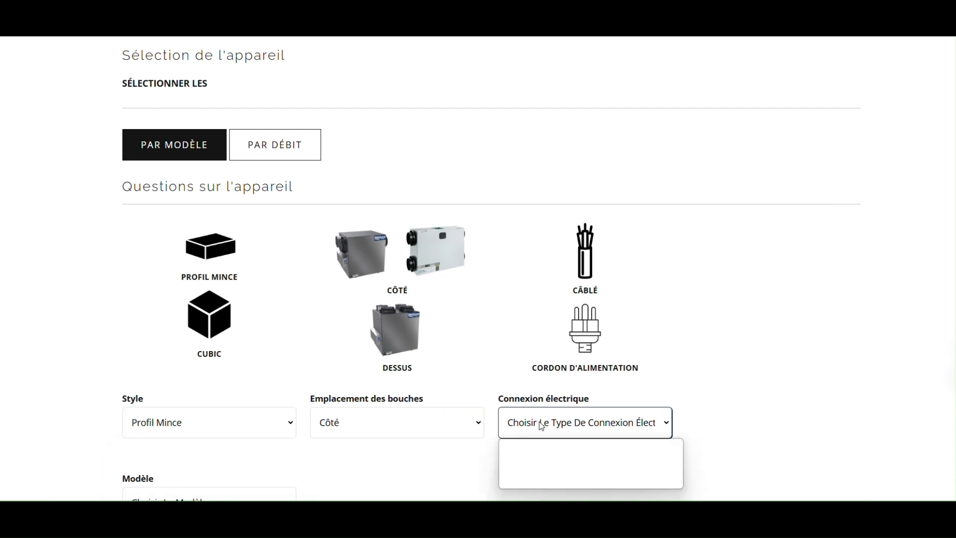
left_click(530, 464)
Try model BLP150E75NS-HW for the slim-profile unit, and reset the model selection to Choisir Le Modèle
scroll(384, 461, "down", 2)
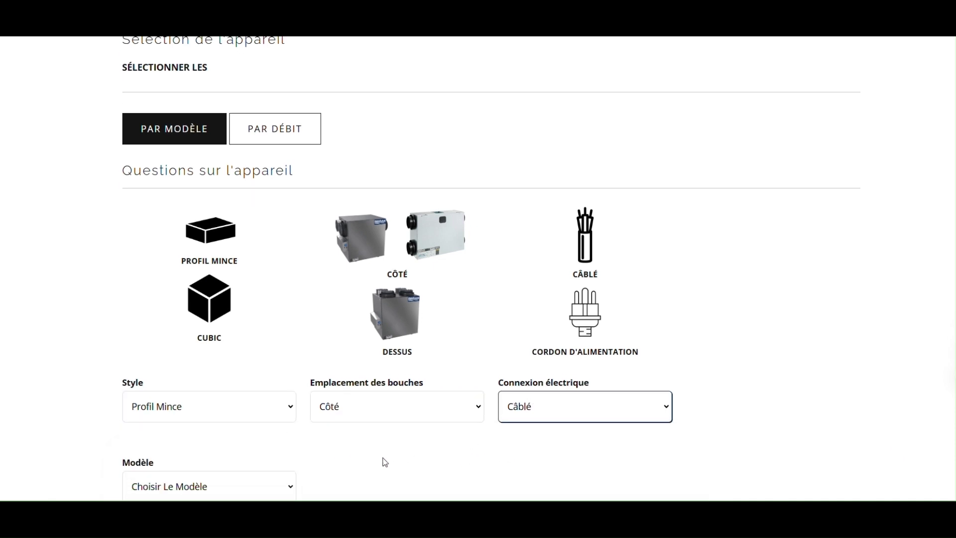
double_click(290, 393)
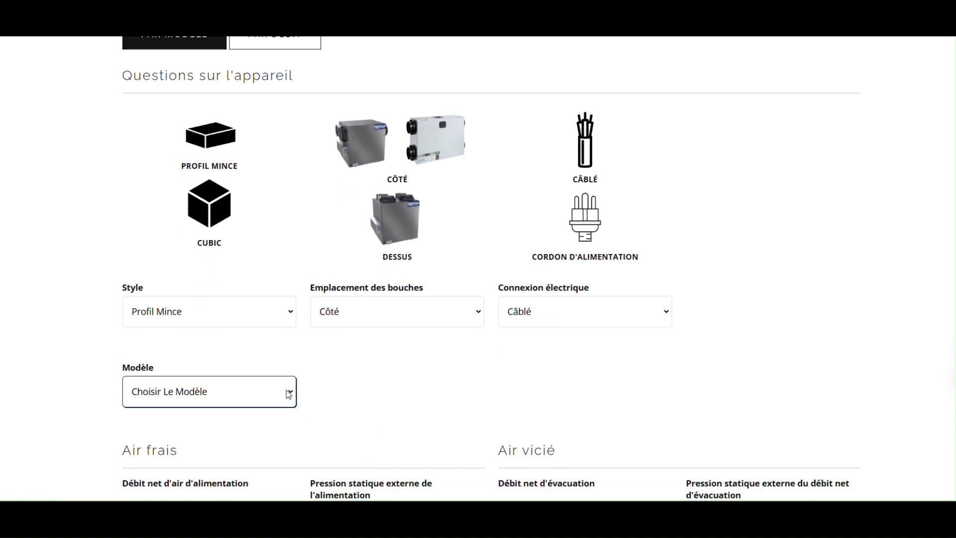
left_click(245, 398)
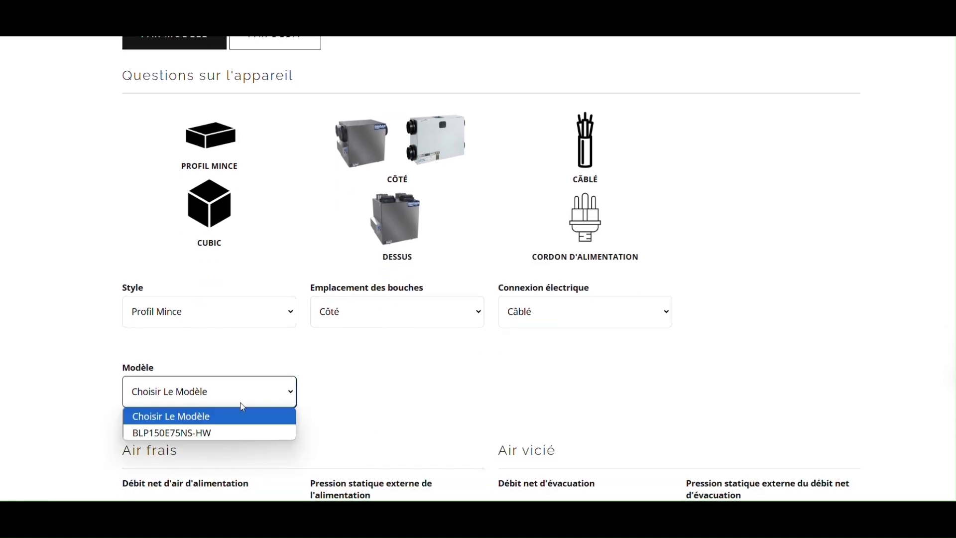
left_click(222, 433)
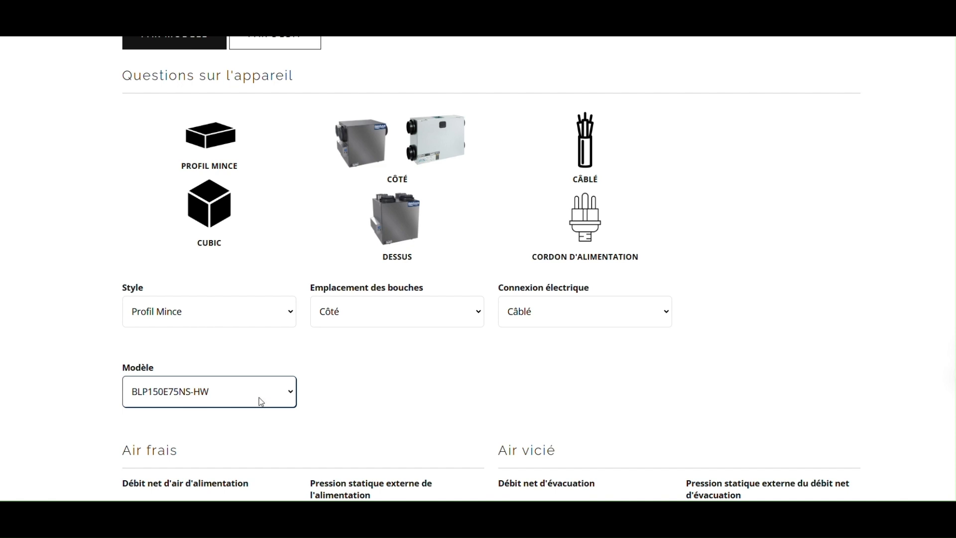
left_click(259, 400)
left_click(224, 418)
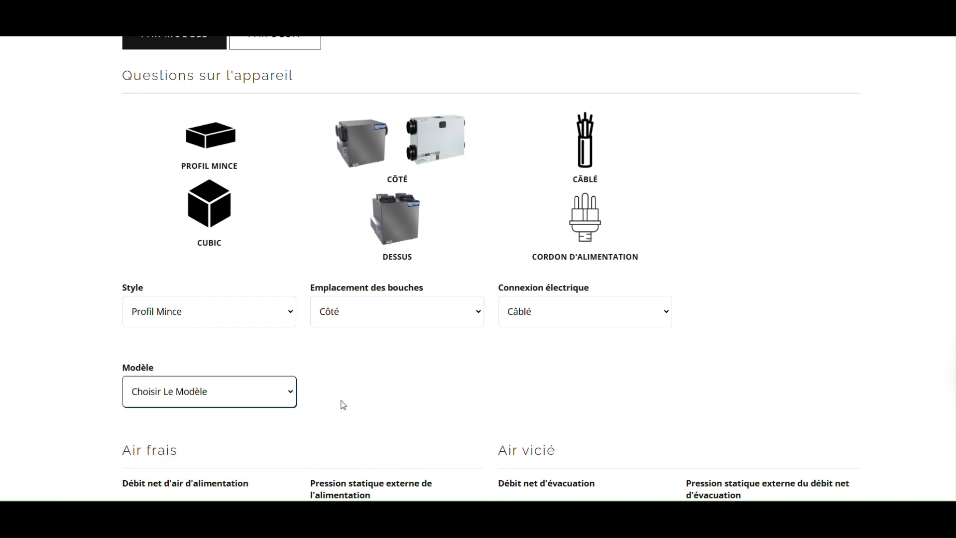
Switch the unit selection method to Par Débit, keeping Broan as the brand
scroll(291, 197, "up", 1)
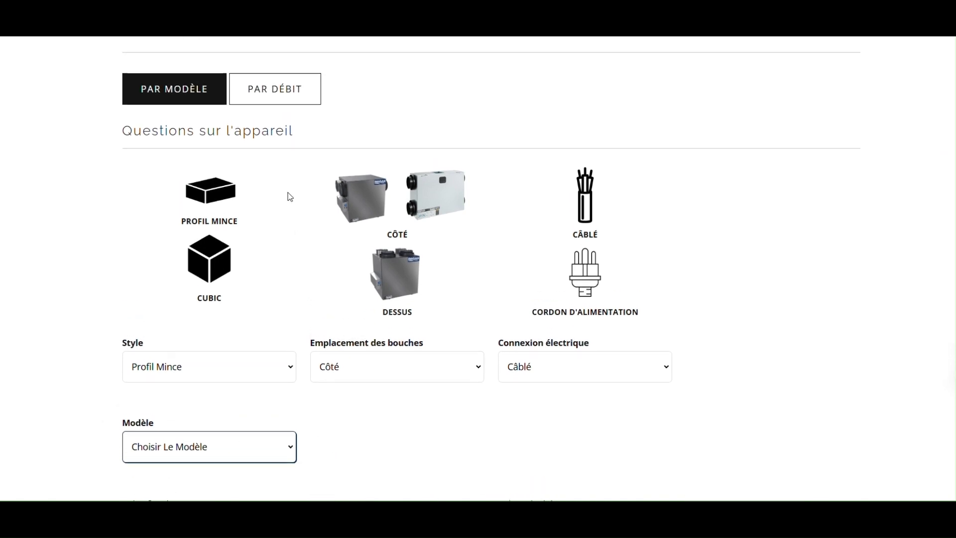
left_click(267, 101)
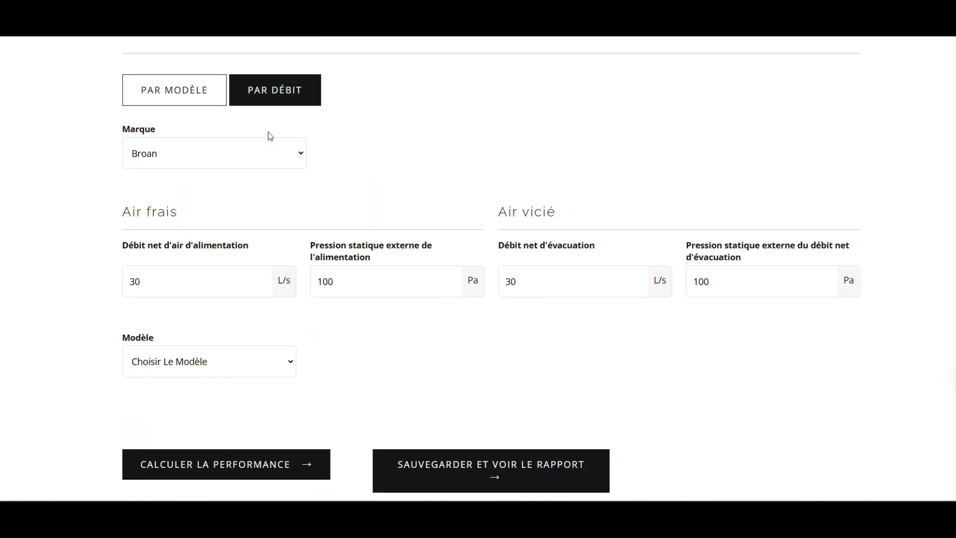
left_click(301, 158)
left_click(298, 158)
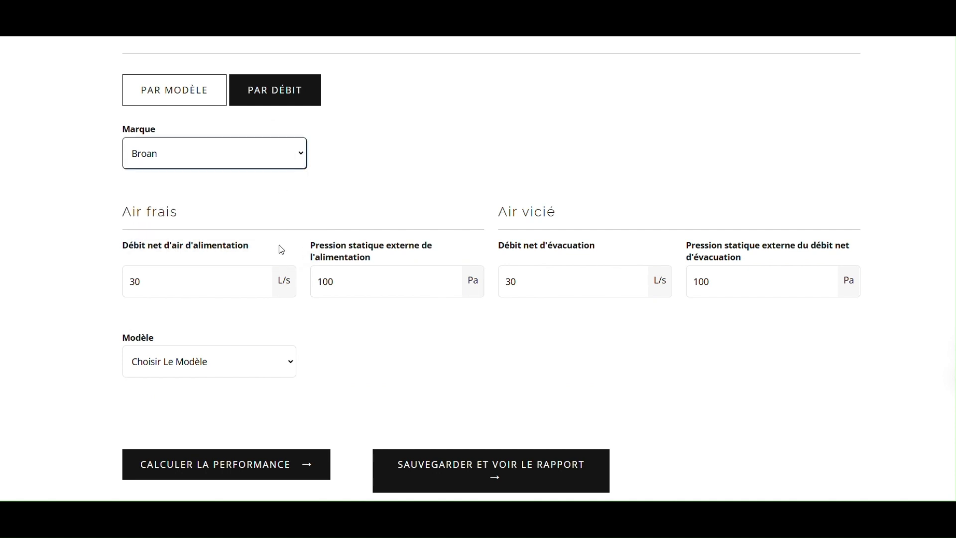
Set the net supply and exhaust airflows to 32 L/s and both external static pressures to 75 Pa
left_click_drag(174, 288, 132, 286)
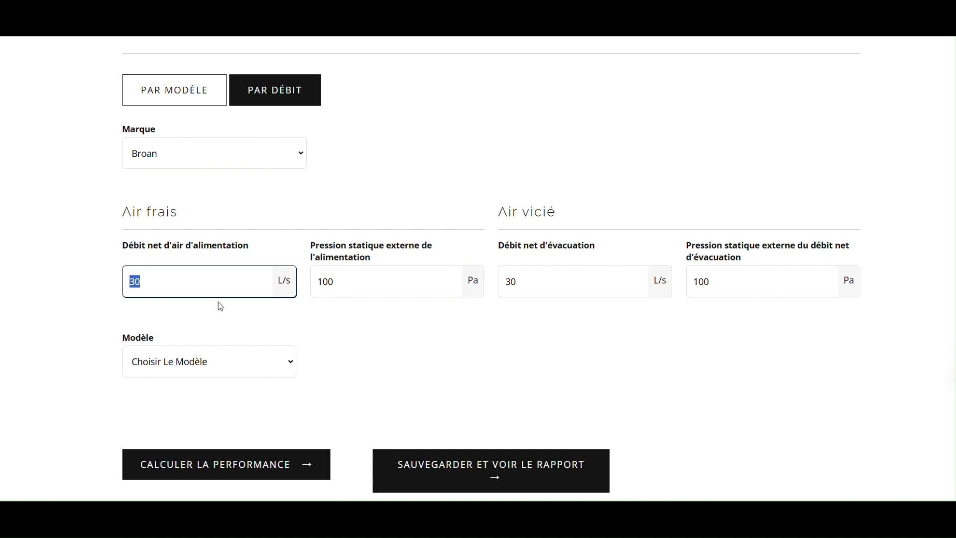
type("32")
left_click_drag(343, 288, 317, 284)
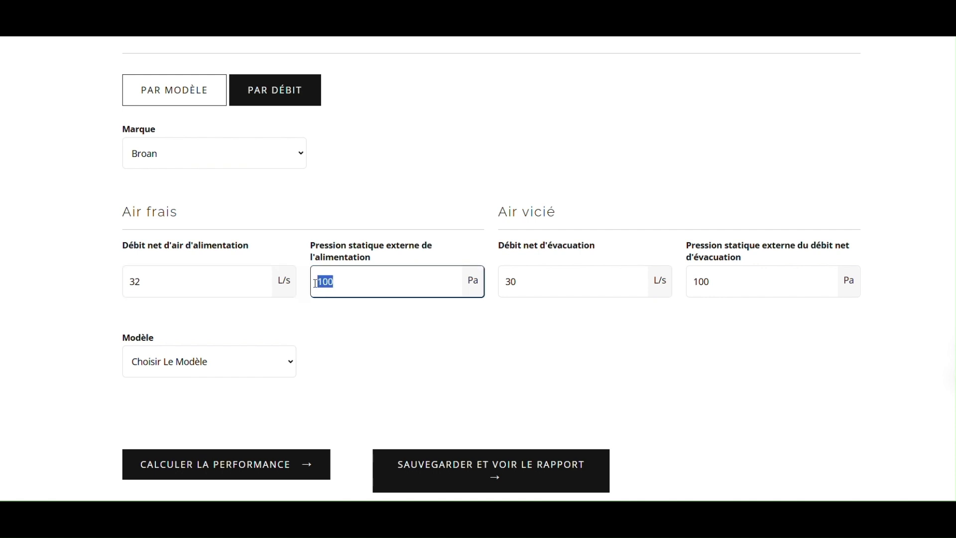
type("75")
key("Tab")
type("32")
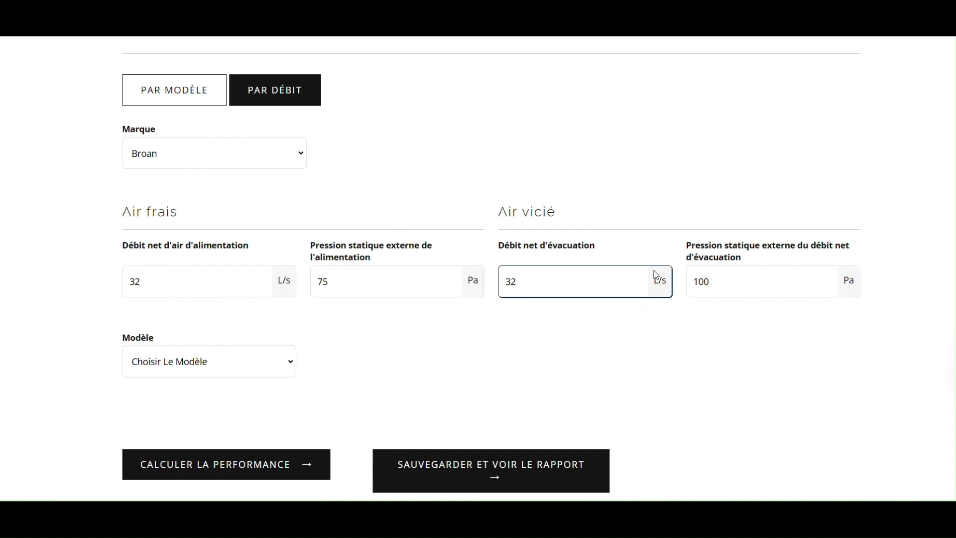
left_click_drag(711, 281, 684, 289)
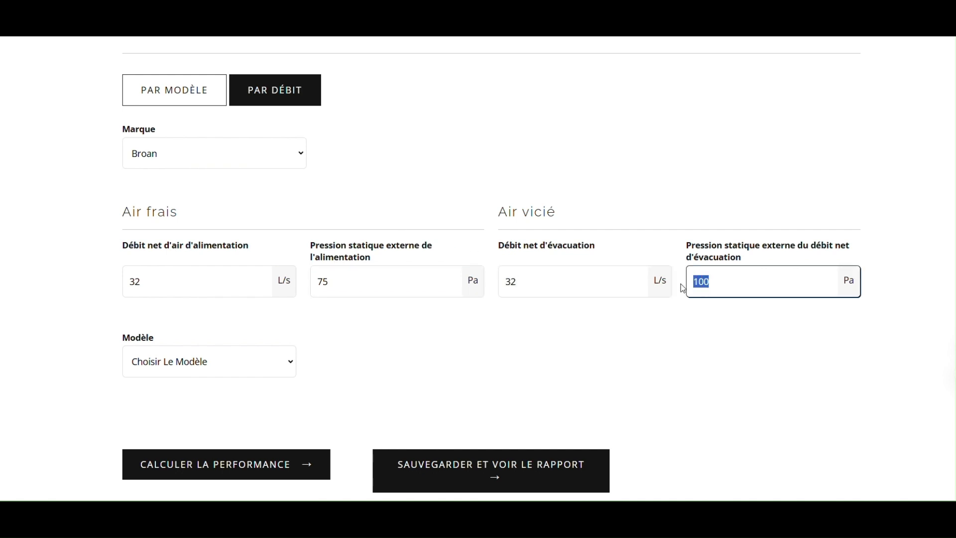
type("75")
left_click(554, 333)
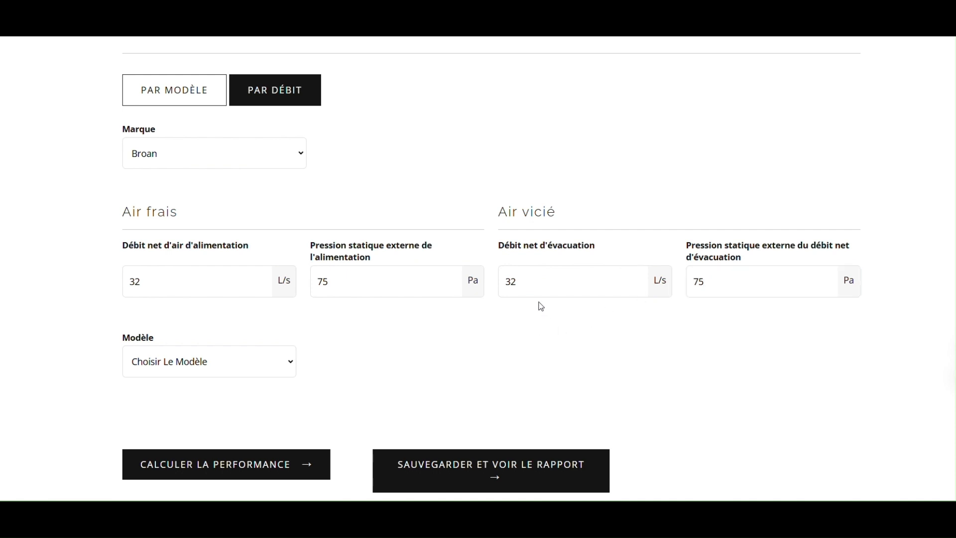
left_click_drag(521, 282, 507, 284)
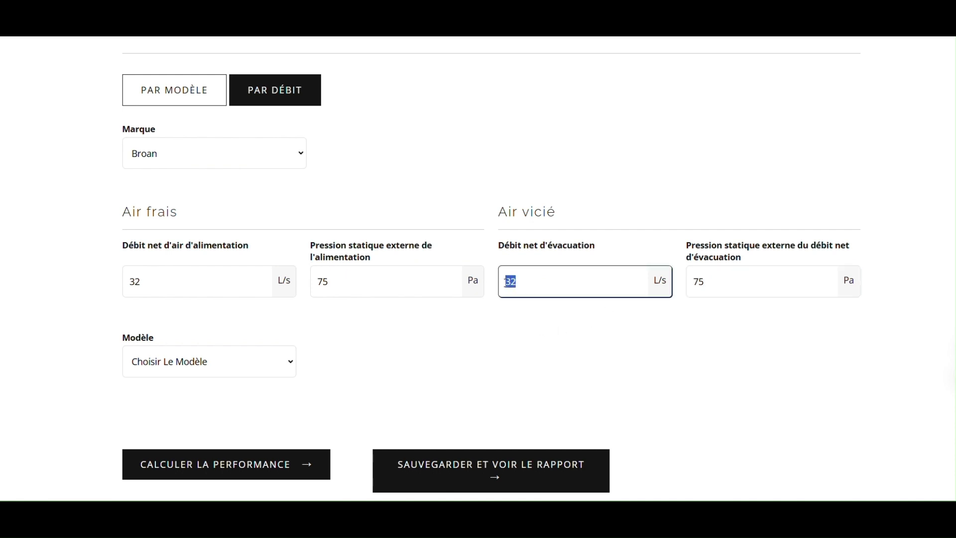
left_click_drag(151, 282, 122, 288)
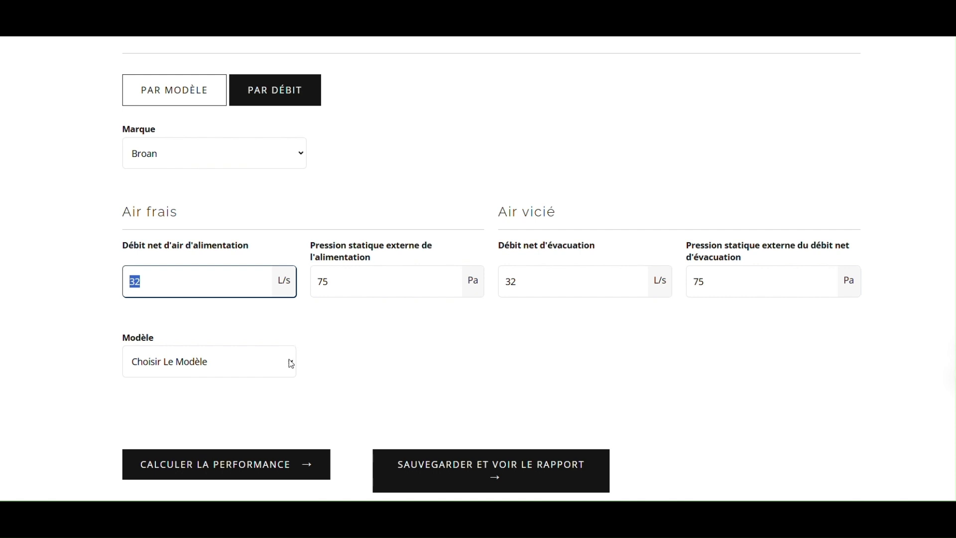
left_click(345, 354)
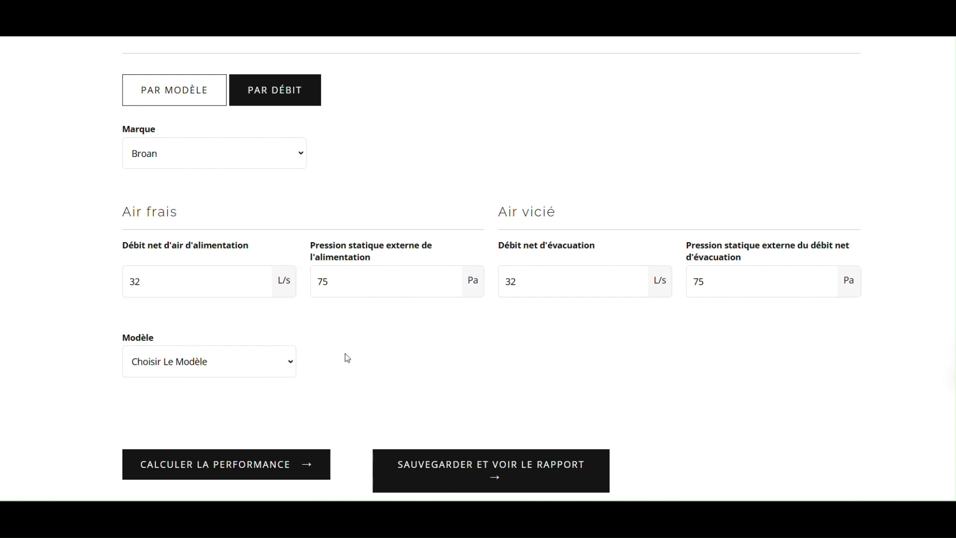
Try the models BLP150E75NS-HW and BLP150E75NS-PC offered for the entered airflow and pressure
left_click(294, 365)
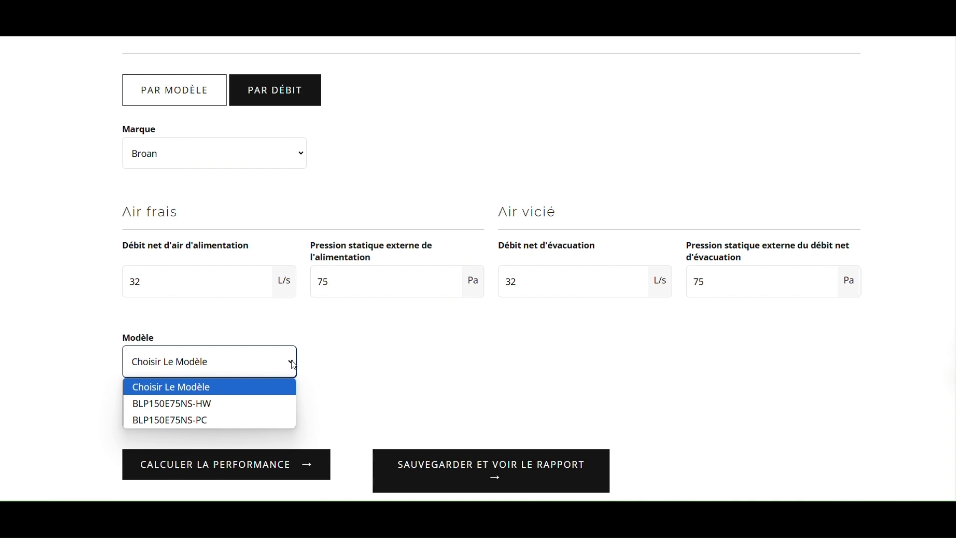
left_click(187, 413)
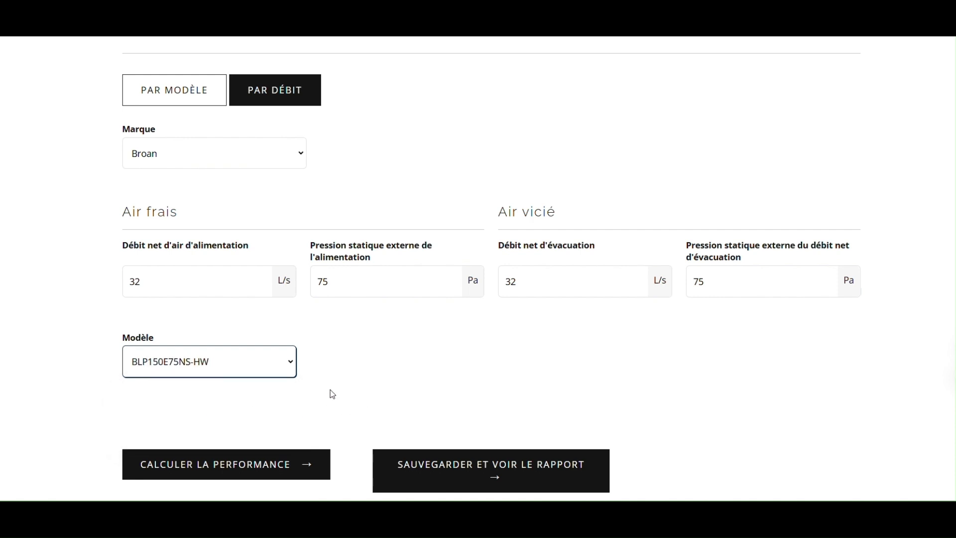
left_click(288, 363)
left_click(222, 419)
Return the unit selection method to Par Modèle and review the unit specifications and airflow values
left_click(190, 96)
left_click(191, 97)
scroll(293, 219, "down", 2)
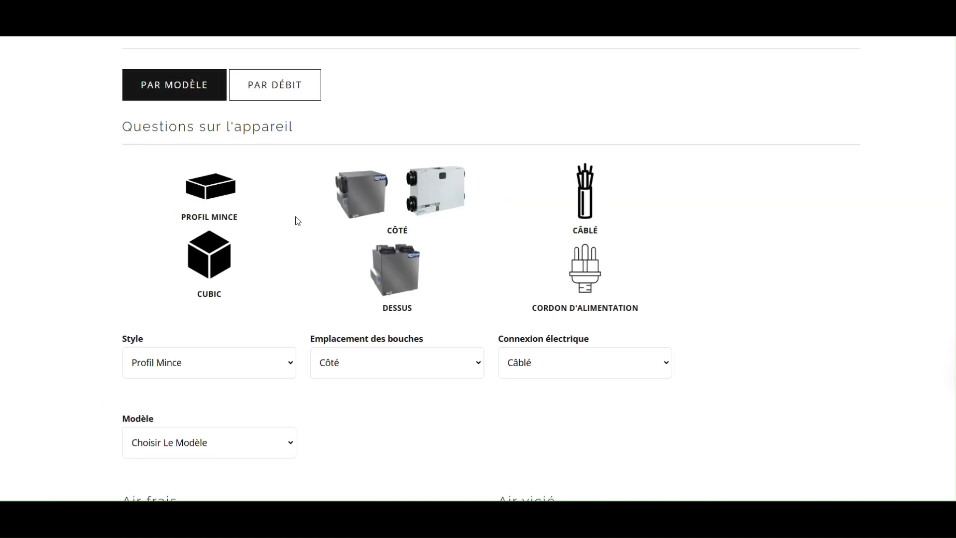
scroll(291, 227, "down", 2)
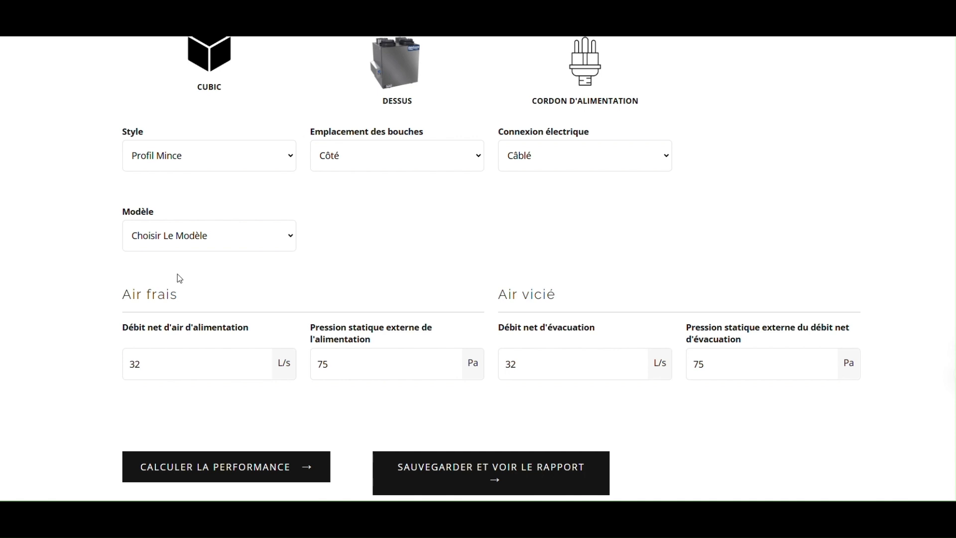
scroll(179, 279, "down", 1)
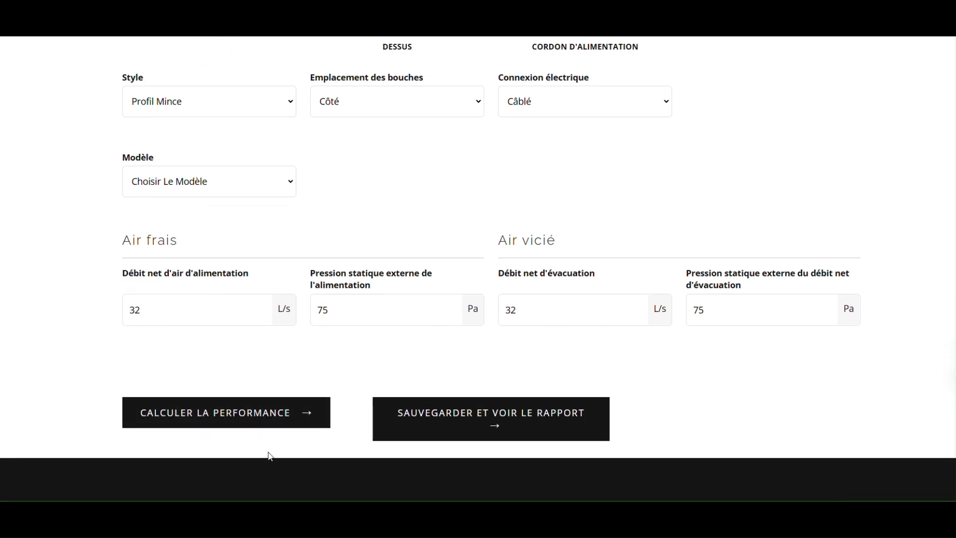
Select model BLP150E75NS-HW and calculate the unit's performance for the summer and winter conditions
left_click(276, 422)
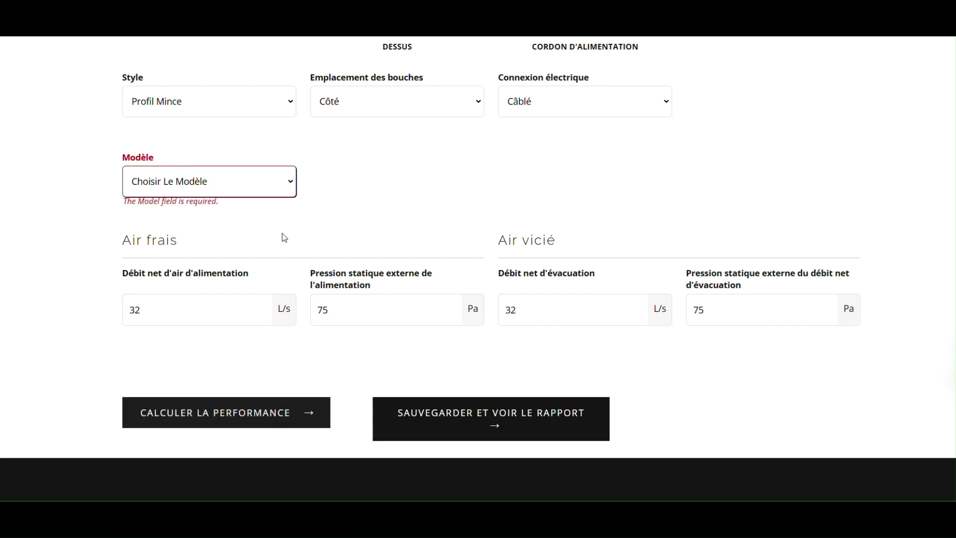
left_click(276, 182)
left_click(231, 219)
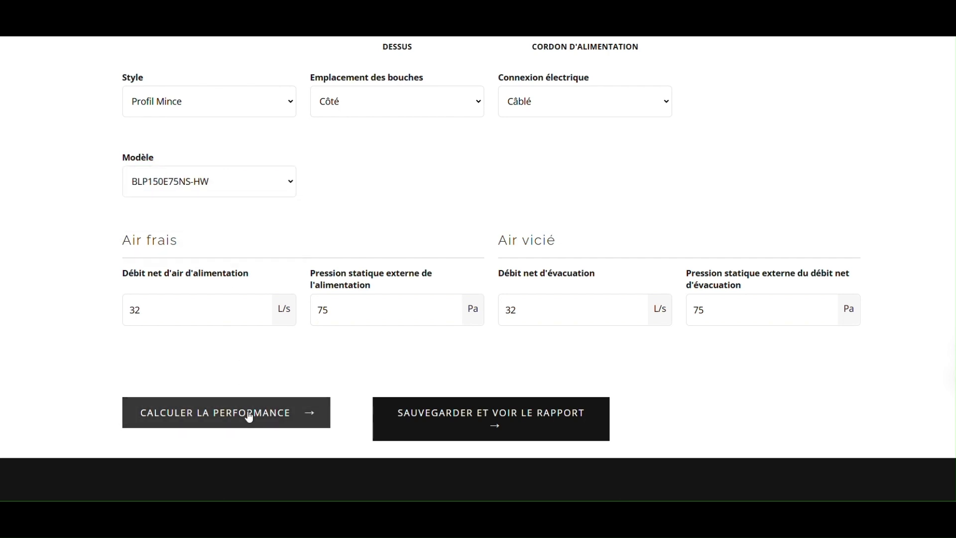
left_click(376, 398)
scroll(419, 366, "down", 5)
scroll(459, 351, "down", 10)
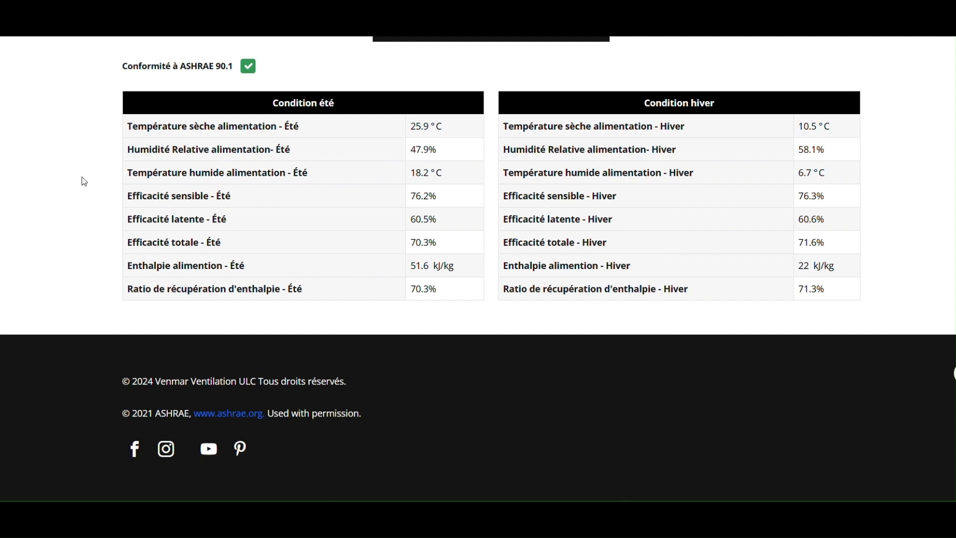
Review the unit's calculated performance against its airflow inputs, and save the selection to open its report
scroll(94, 160, "up", 1)
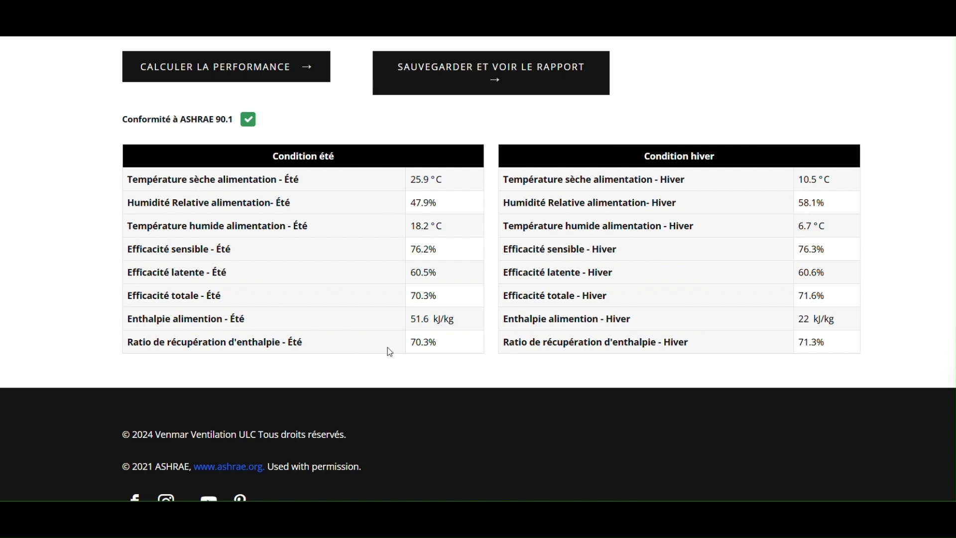
scroll(384, 335, "up", 5)
scroll(384, 338, "up", 3)
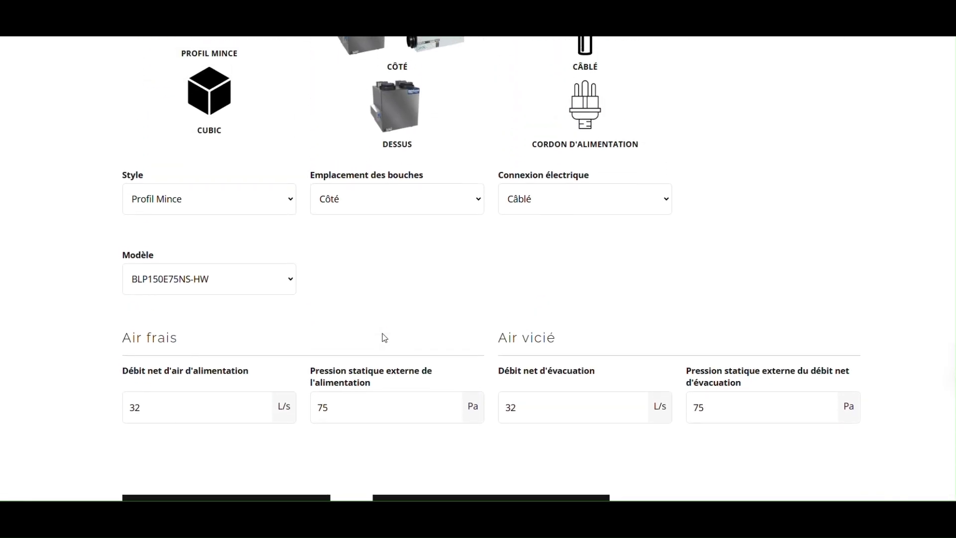
scroll(385, 338, "down", 7)
scroll(384, 338, "down", 1)
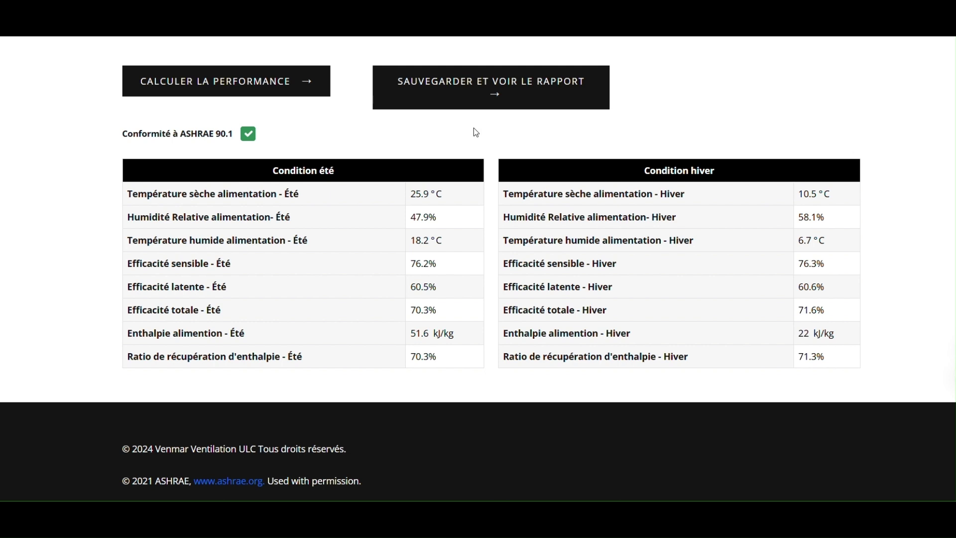
left_click(521, 100)
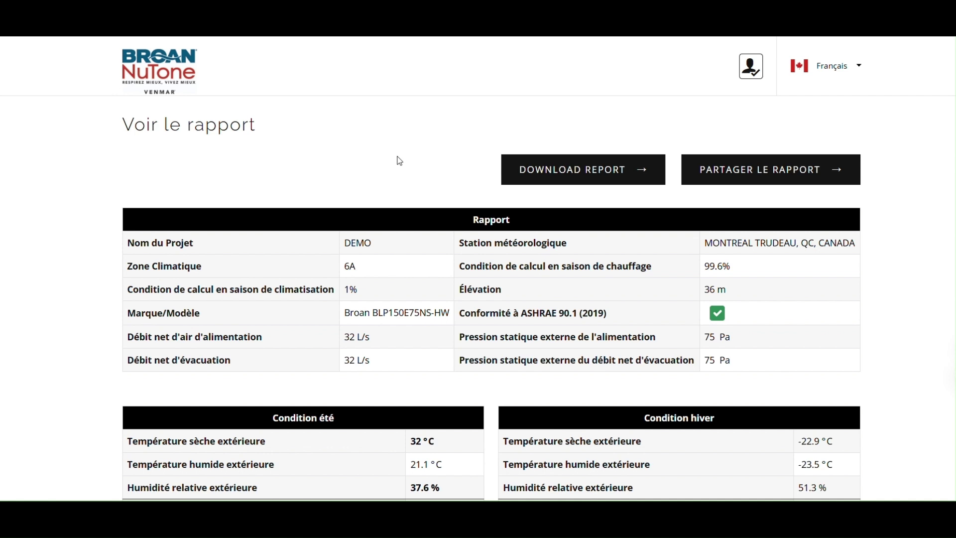
Examine the report's project summary, the summer and winter condition tables, and the note about user-modified values
left_click(537, 183)
scroll(160, 207, "down", 3)
scroll(156, 230, "down", 2)
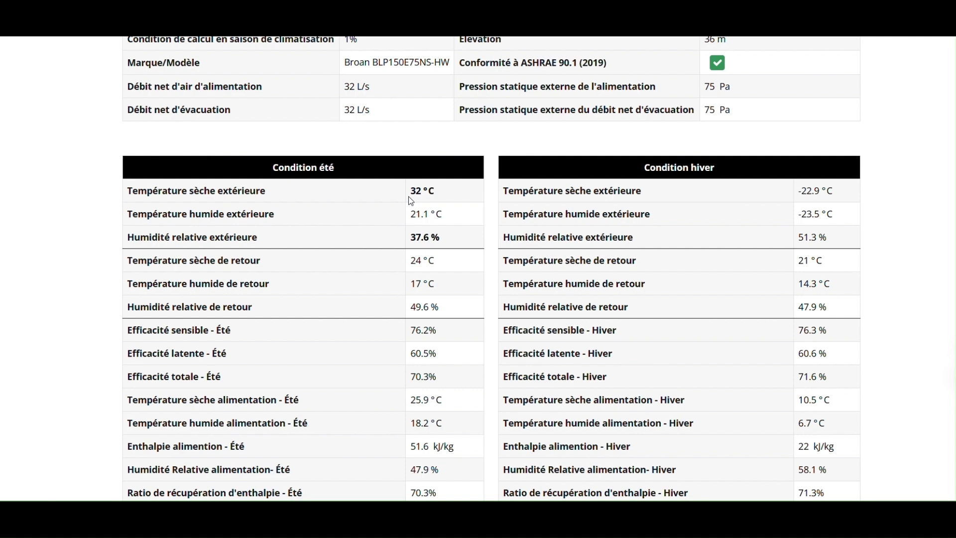
scroll(335, 380, "down", 2)
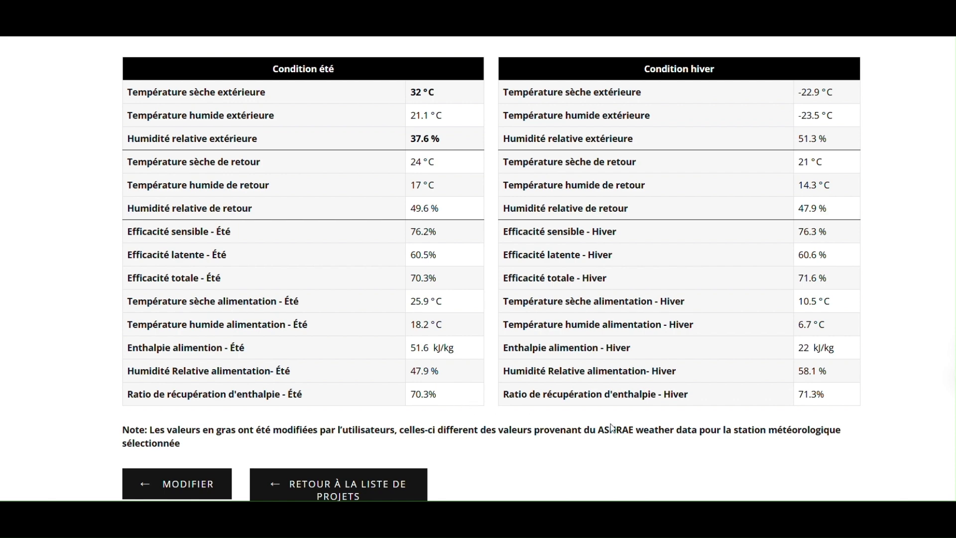
scroll(890, 424, "up", 5)
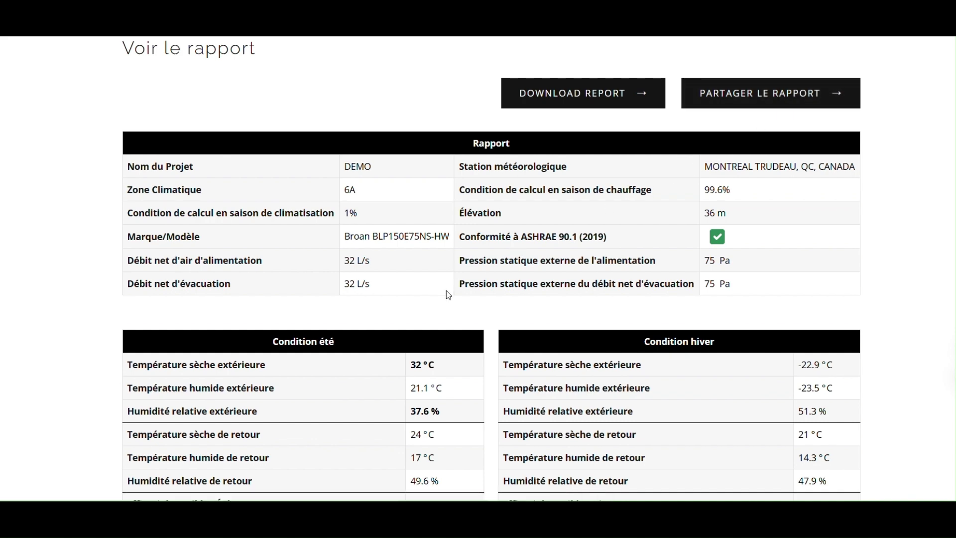
scroll(446, 291, "down", 6)
scroll(424, 333, "down", 1)
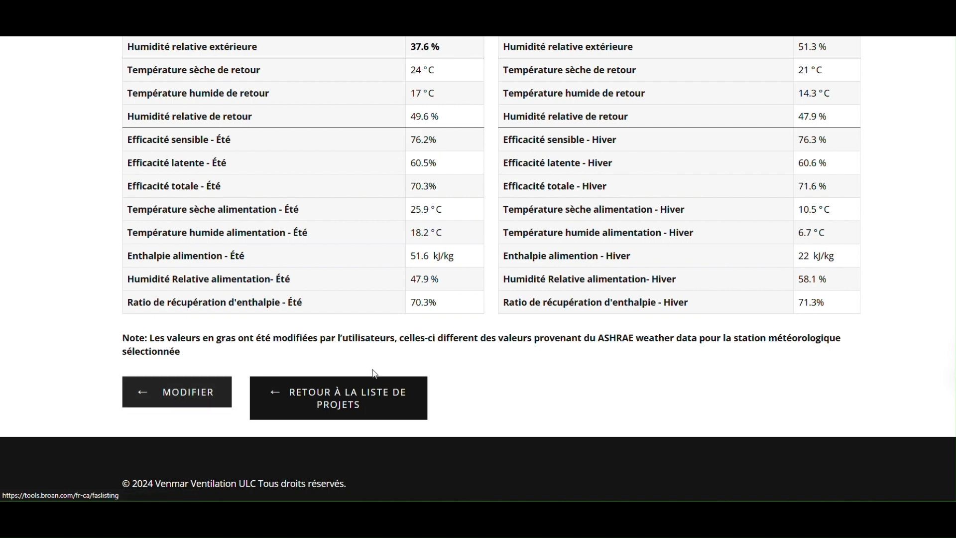
scroll(476, 381, "up", 2)
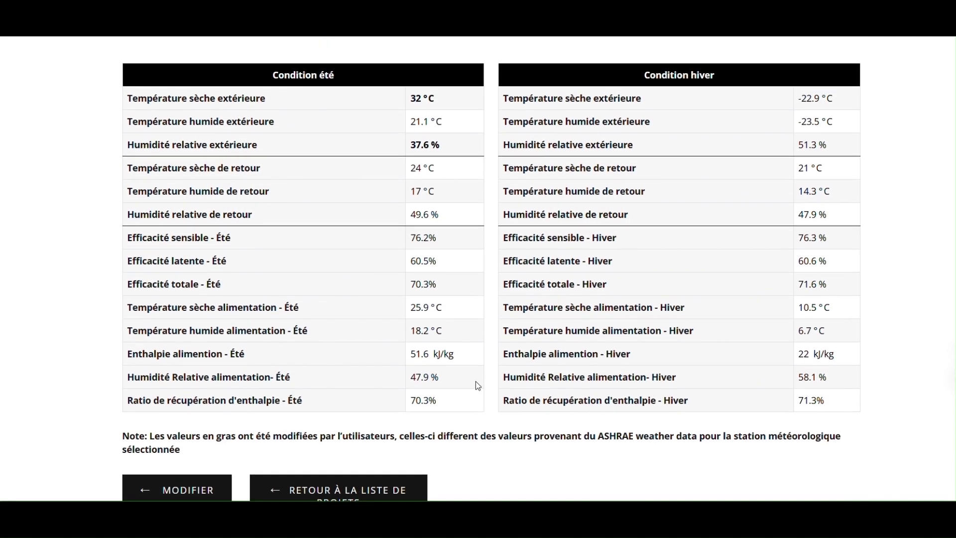